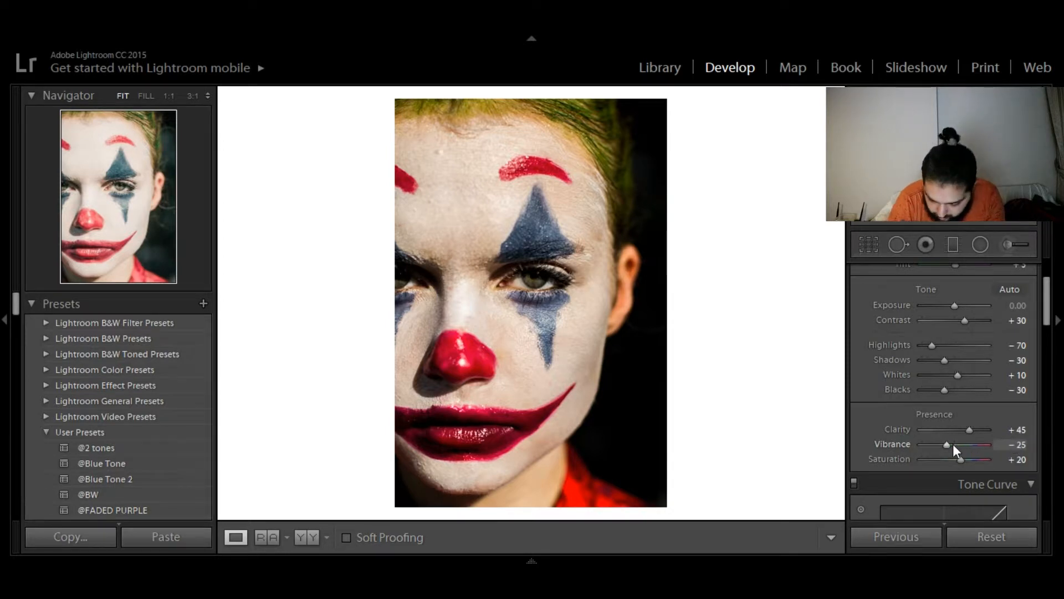
Lower the photo's Vibrance to −35.
key(Down)
key(Down)
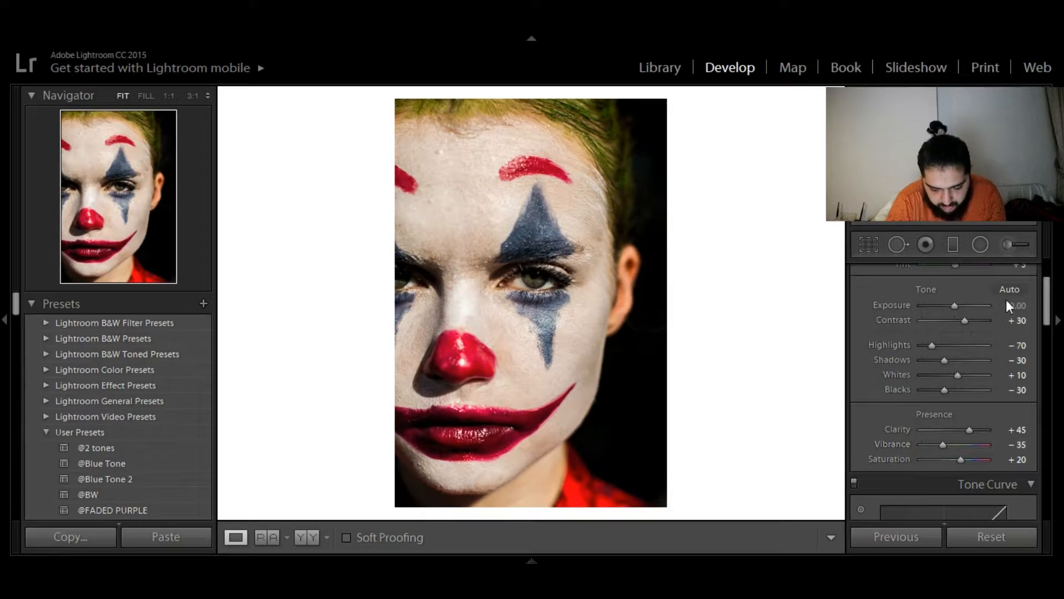
Shape a custom RGB point curve with lifted blacks, lowered whites and a gentle S-bend through three inner points.
drag(1044, 304, 1051, 335)
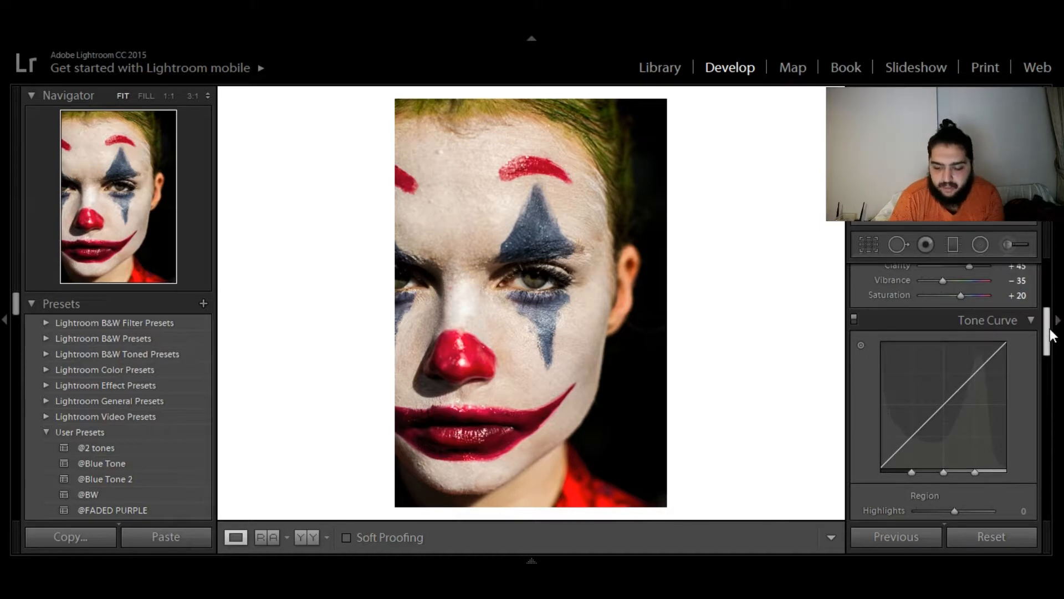
right_click(975, 377)
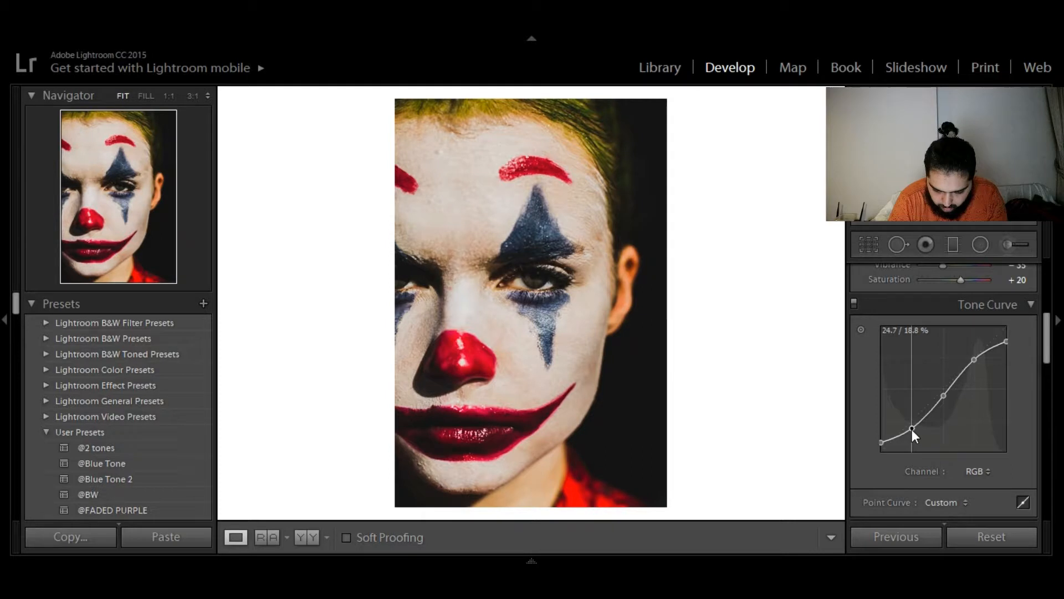
drag(975, 356, 977, 362)
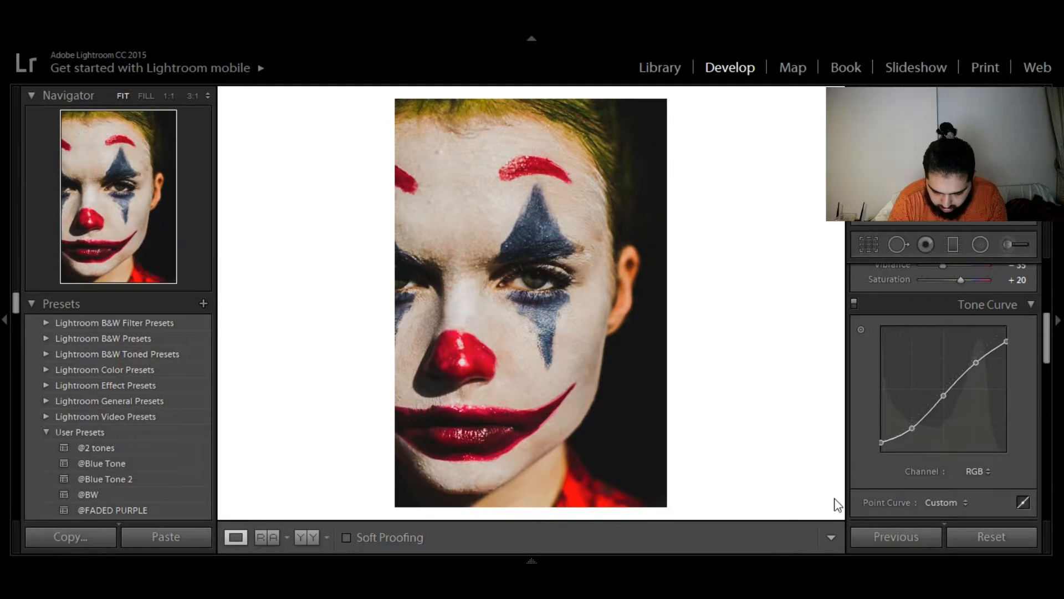
drag(912, 428, 911, 427)
drag(976, 361, 975, 361)
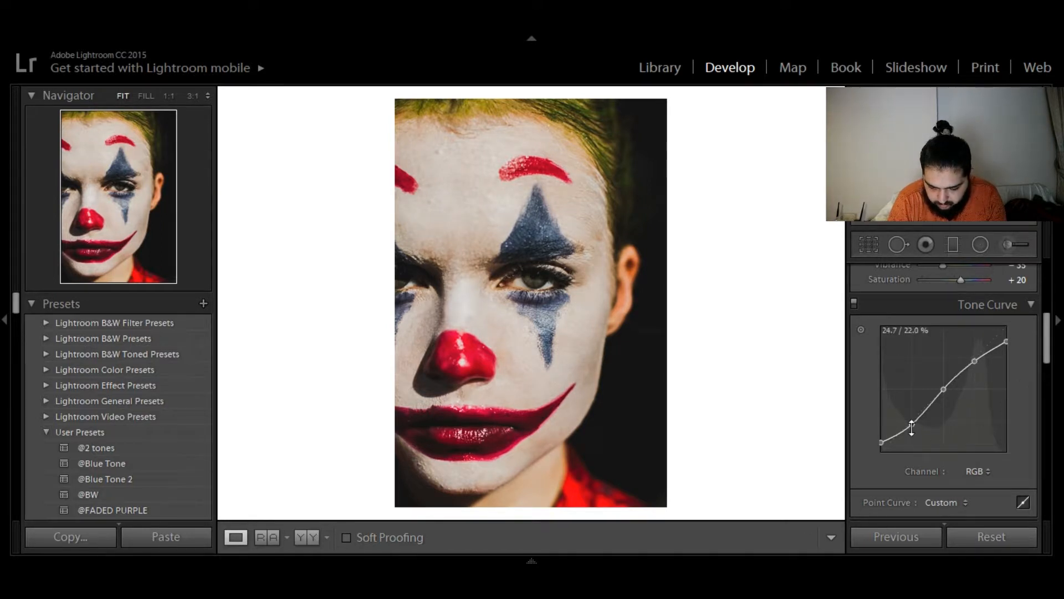
Show all HSL adjustments and set the hues to Red +20, Orange −10, Green +56 and Blue +60.
drag(1046, 345, 1046, 371)
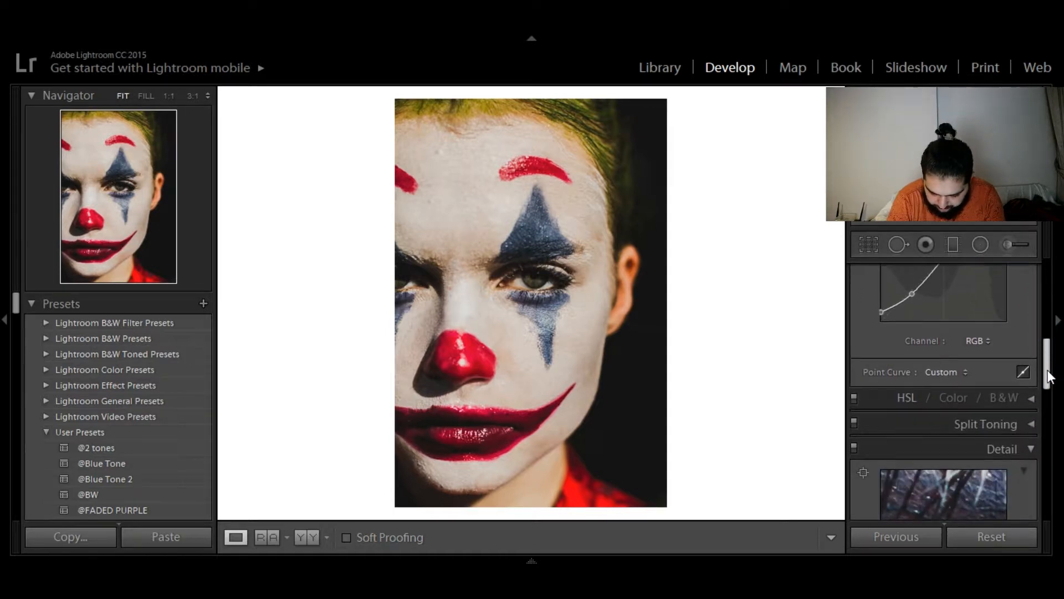
click(1032, 401)
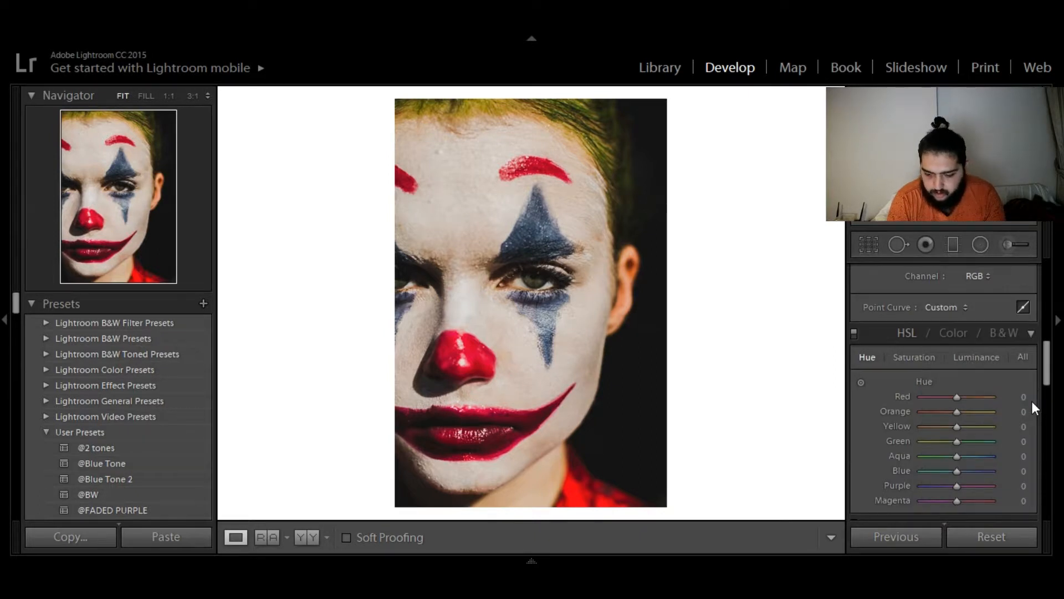
mouse_move(1045, 372)
mouse_down()
mouse_move(1042, 390)
mouse_move(1036, 378)
mouse_up()
click(1023, 318)
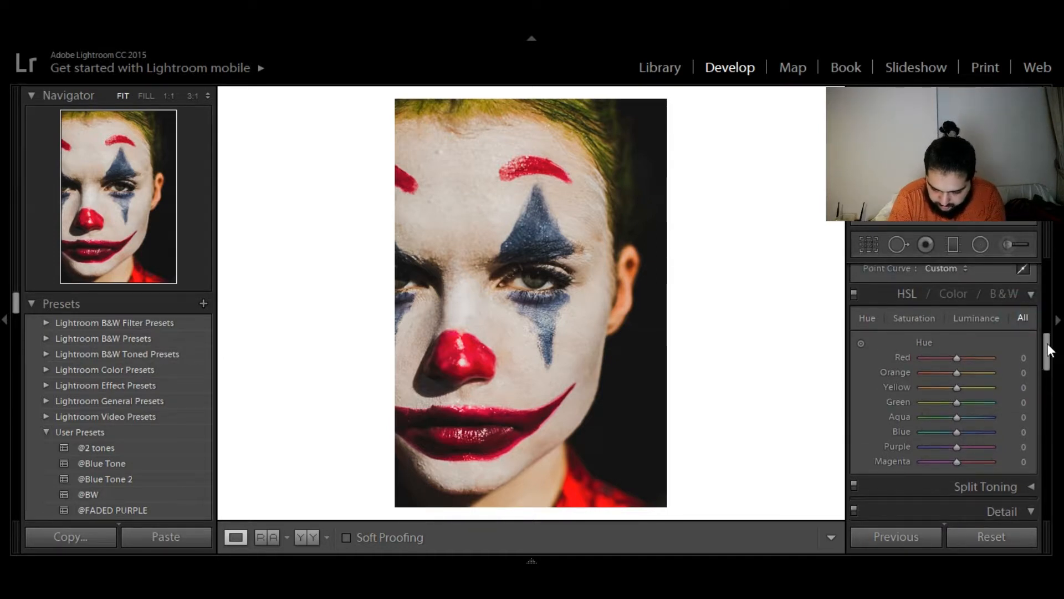
drag(1047, 343, 1048, 347)
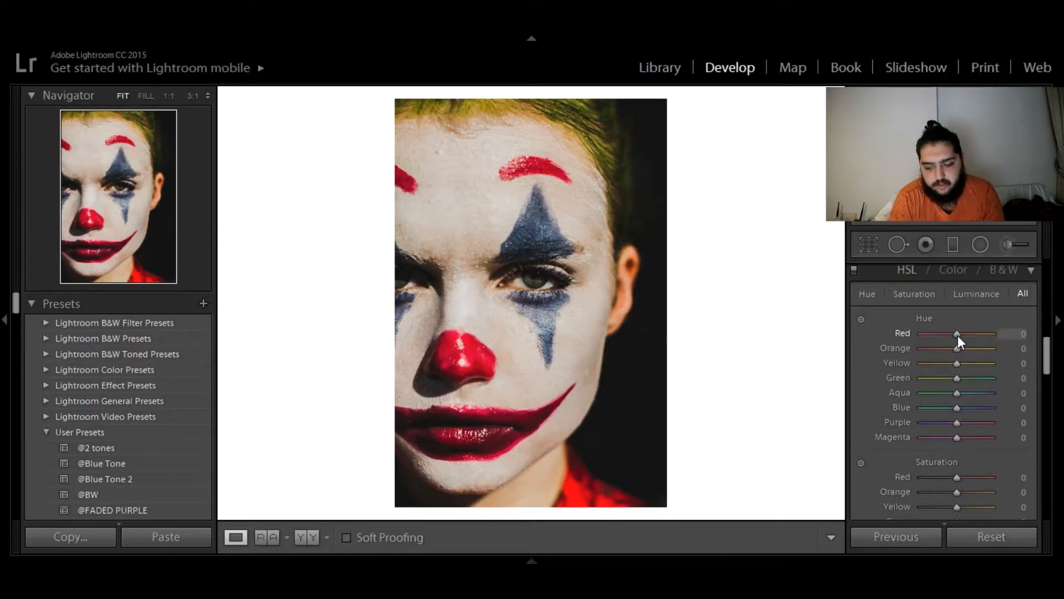
scroll(958, 335, up, 4)
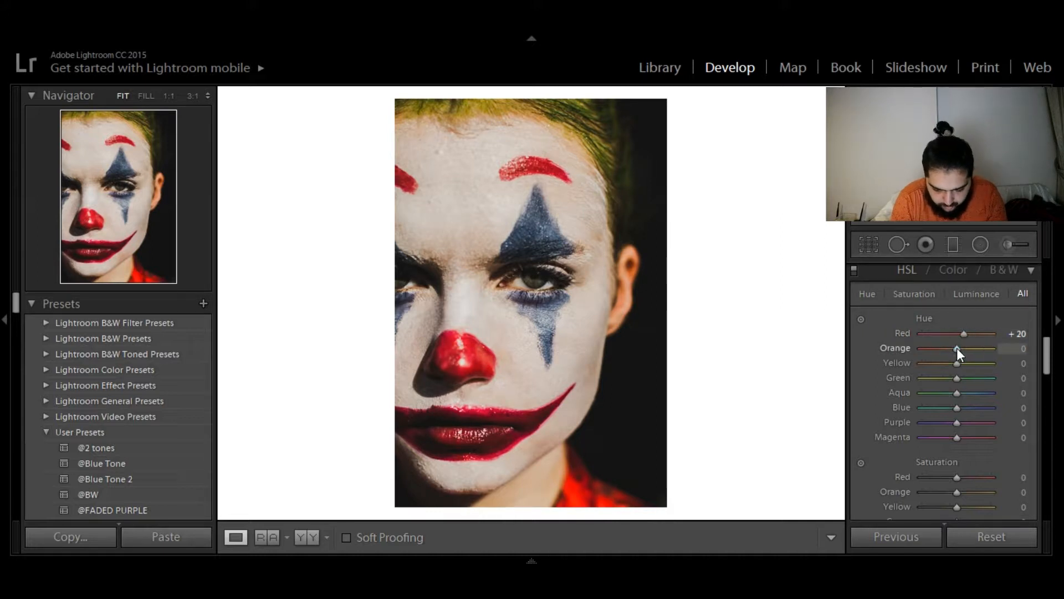
scroll(957, 348, down, 2)
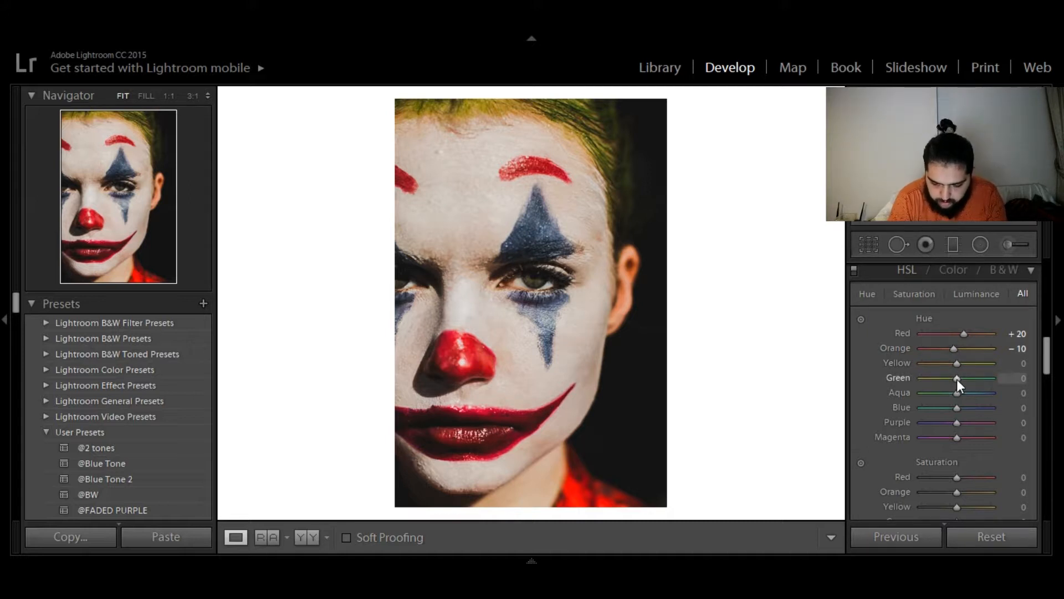
drag(958, 377, 978, 408)
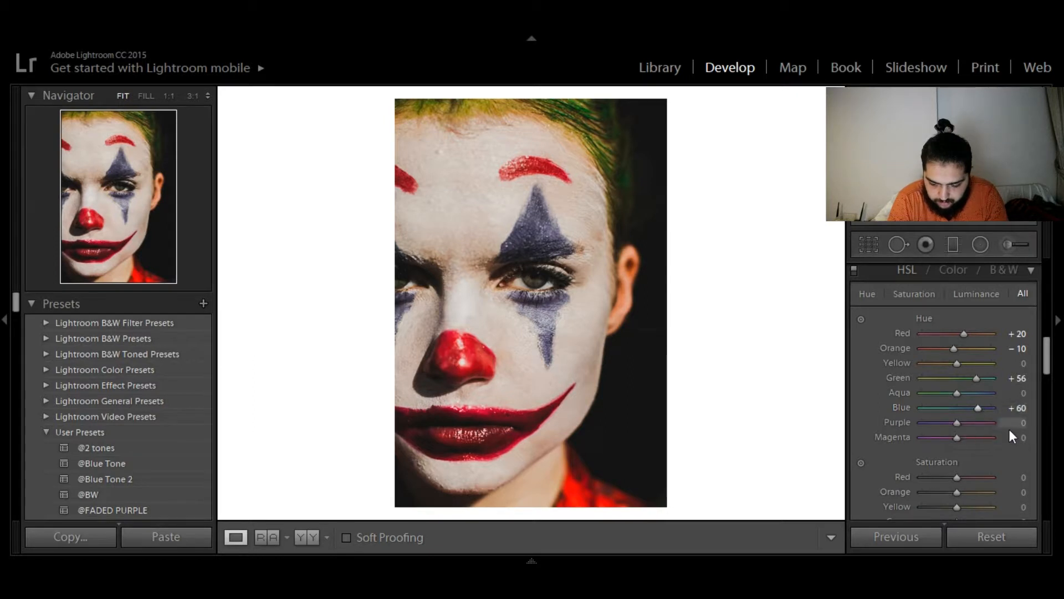
Set the HSL saturation to Red +10, Orange −13, Yellow −22, Green −40 and Blue −20.
drag(1046, 346, 1045, 361)
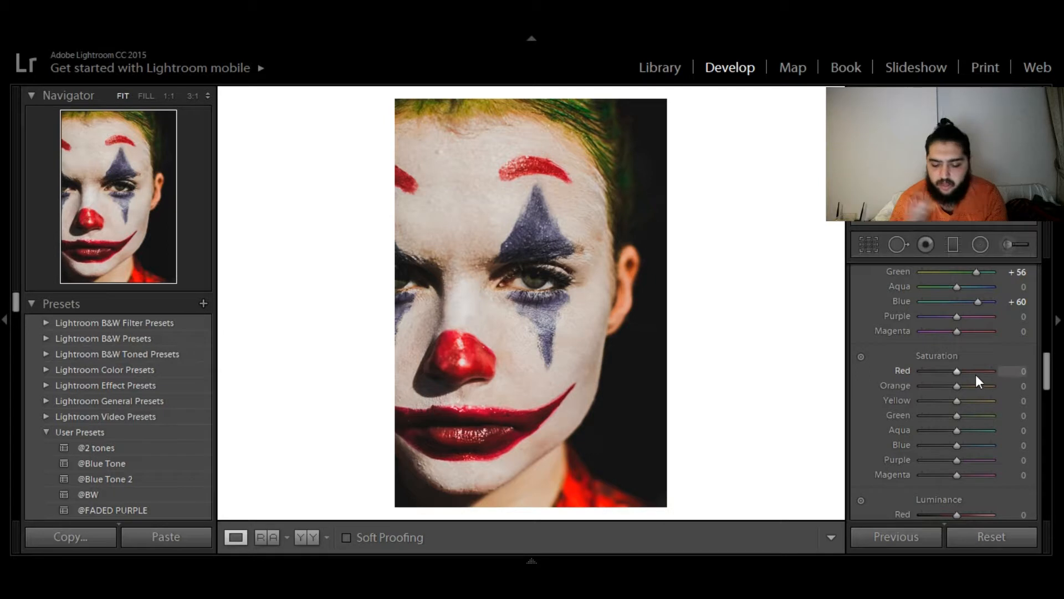
click(960, 371)
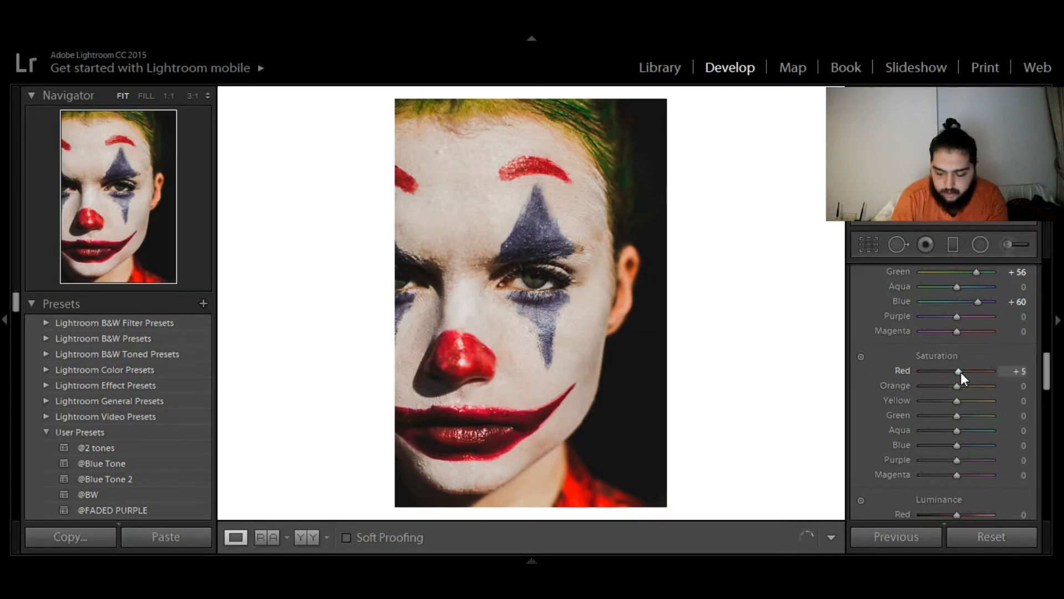
click(960, 371)
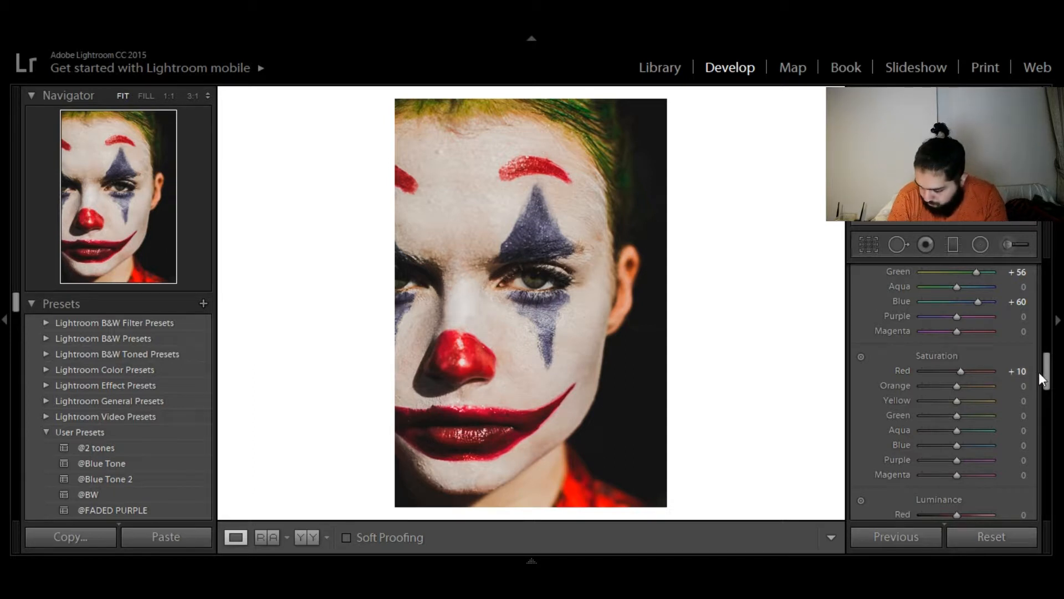
drag(1044, 372, 1044, 380)
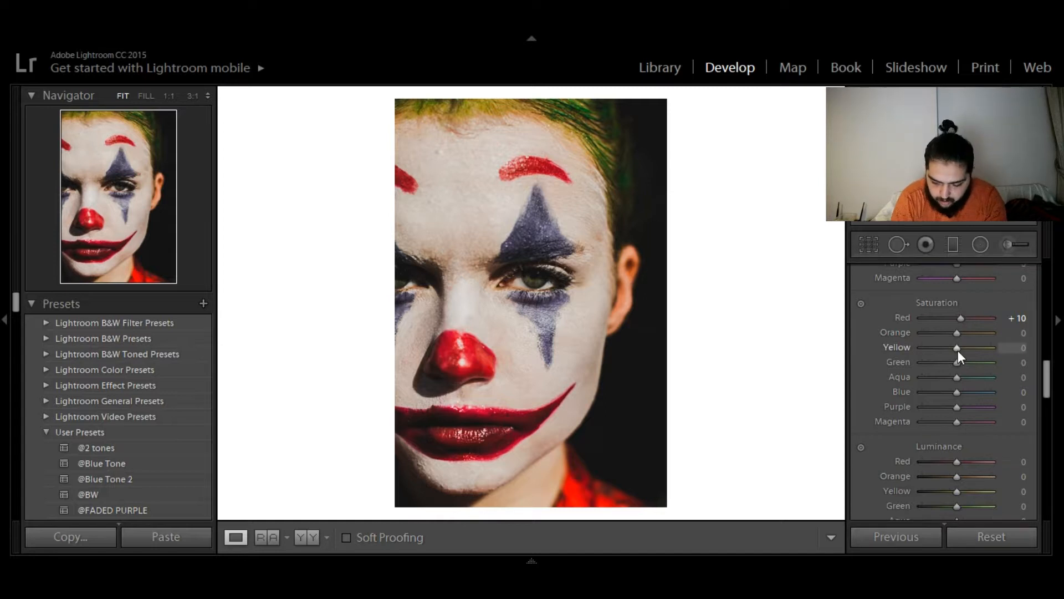
drag(955, 350, 948, 331)
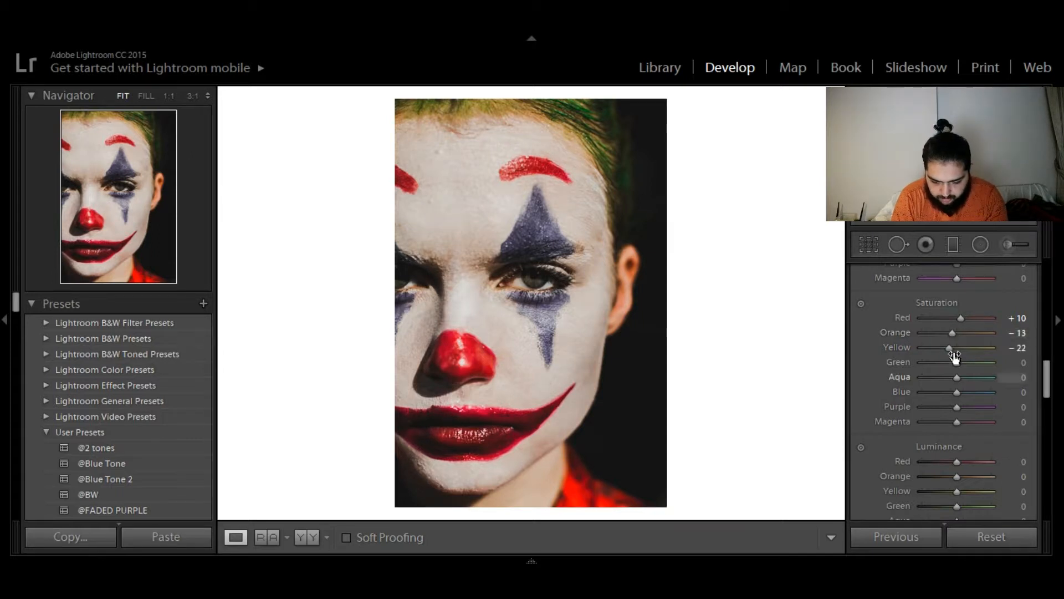
drag(955, 361, 943, 362)
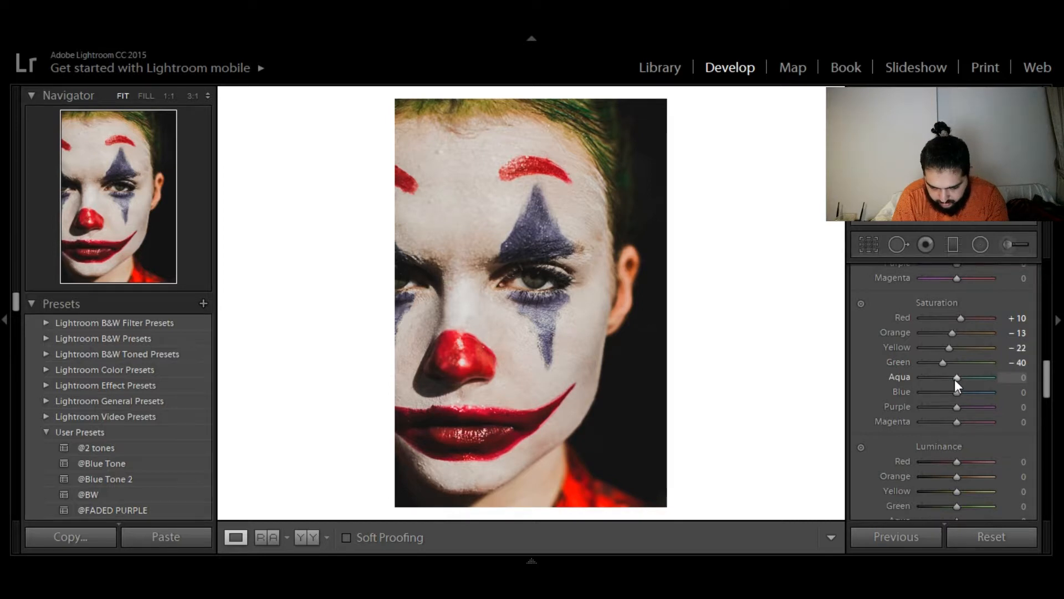
drag(954, 377, 957, 377)
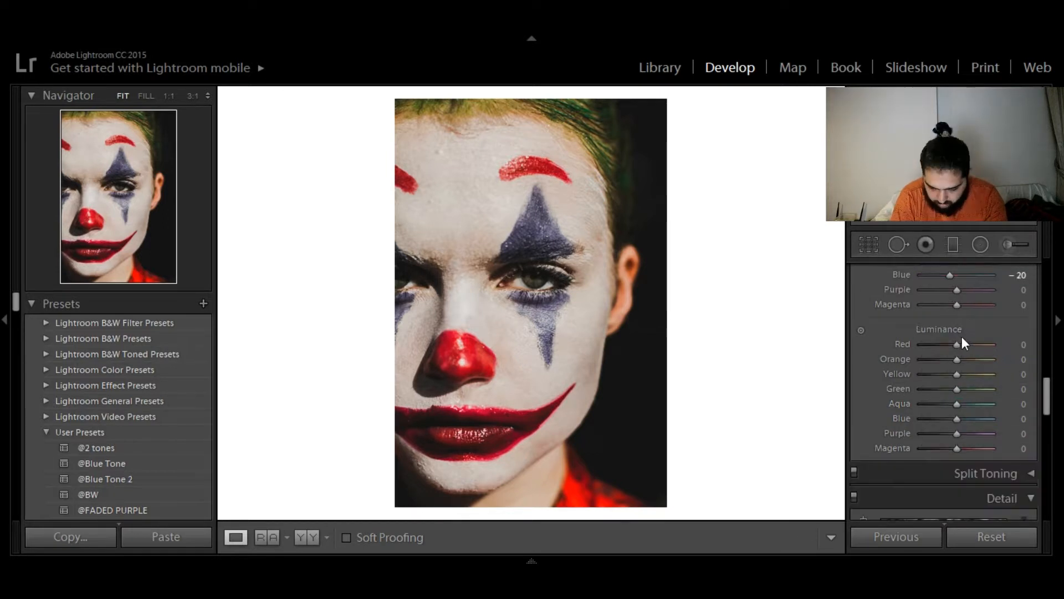
Darken the HSL luminance of Red to −20, Green to −40 and Blue to −62.
mouse_move(956, 344)
mouse_down()
mouse_move(947, 345)
mouse_move(979, 347)
mouse_move(949, 347)
mouse_up()
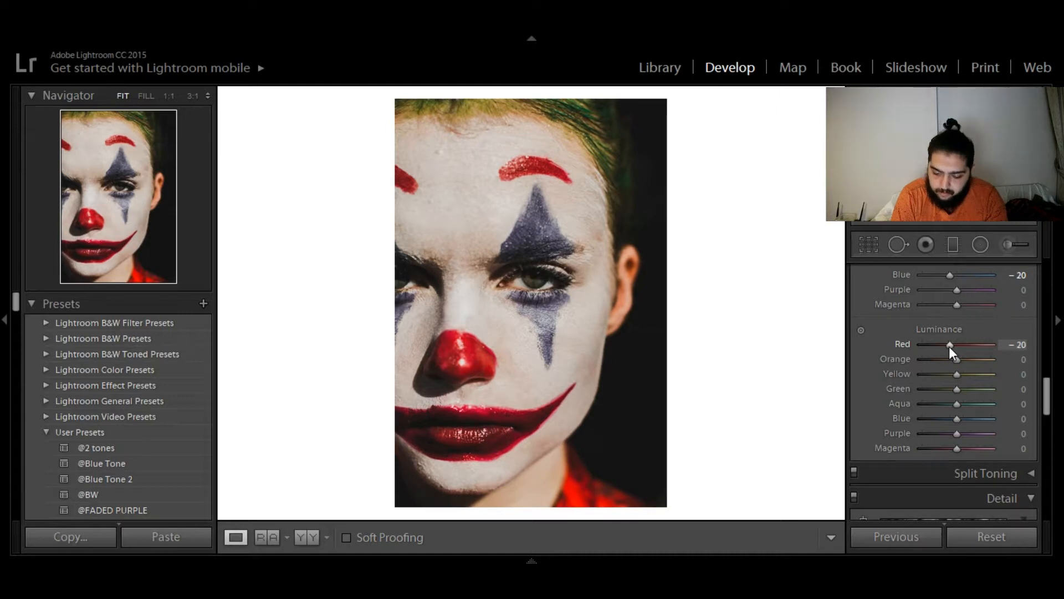
drag(1046, 390, 1046, 397)
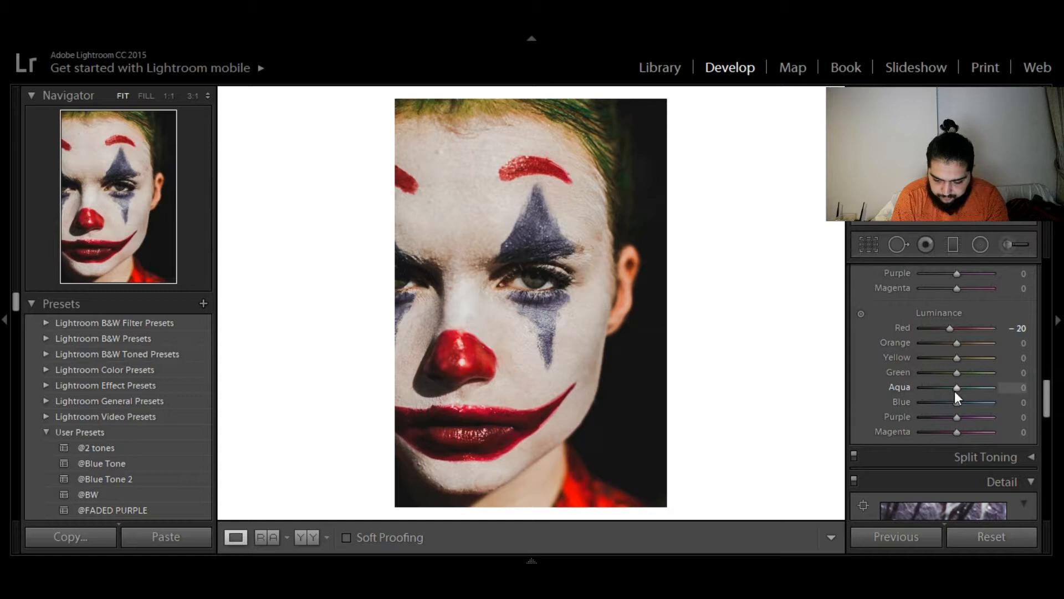
drag(956, 401, 935, 401)
mouse_move(956, 372)
mouse_down()
mouse_move(928, 371)
mouse_move(1000, 368)
mouse_move(941, 372)
mouse_up()
Split tone the highlights with hue 60 and saturation 10, and the shadows with hue 178 and saturation 8.
click(1029, 458)
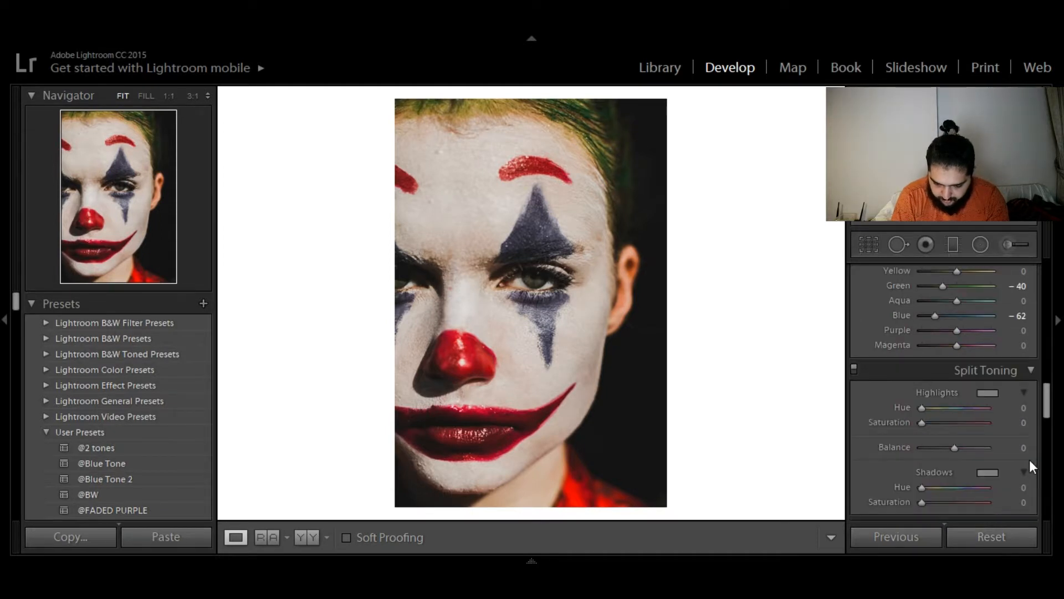
click(985, 393)
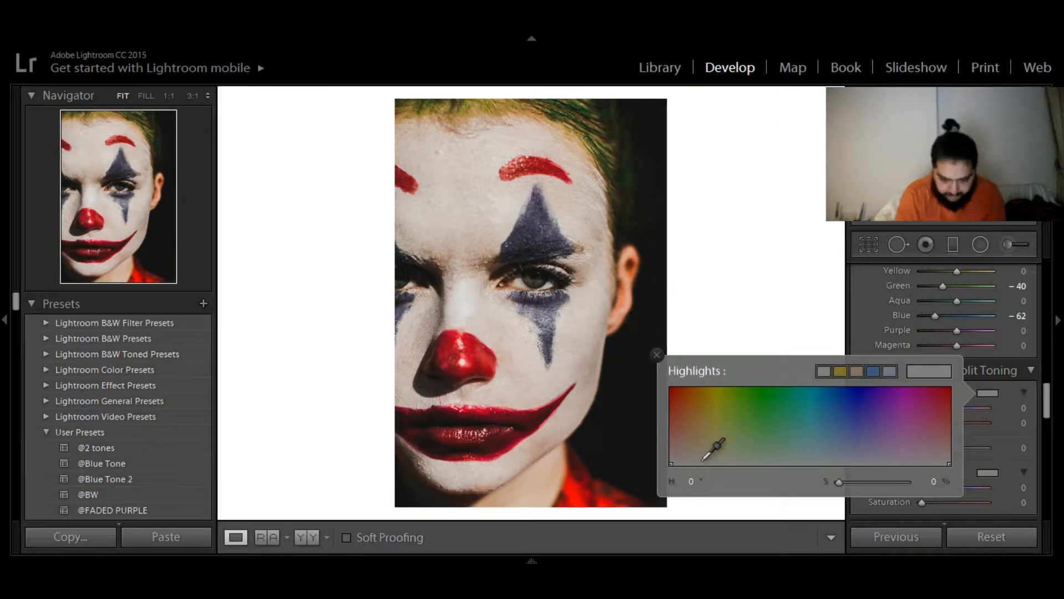
drag(713, 459, 717, 457)
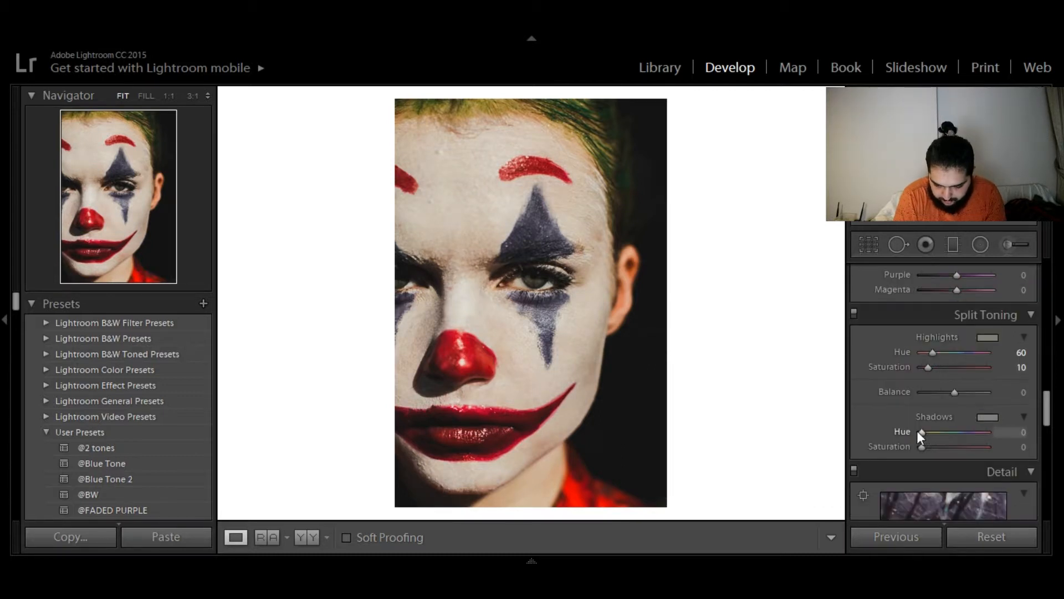
click(988, 420)
drag(815, 416, 808, 482)
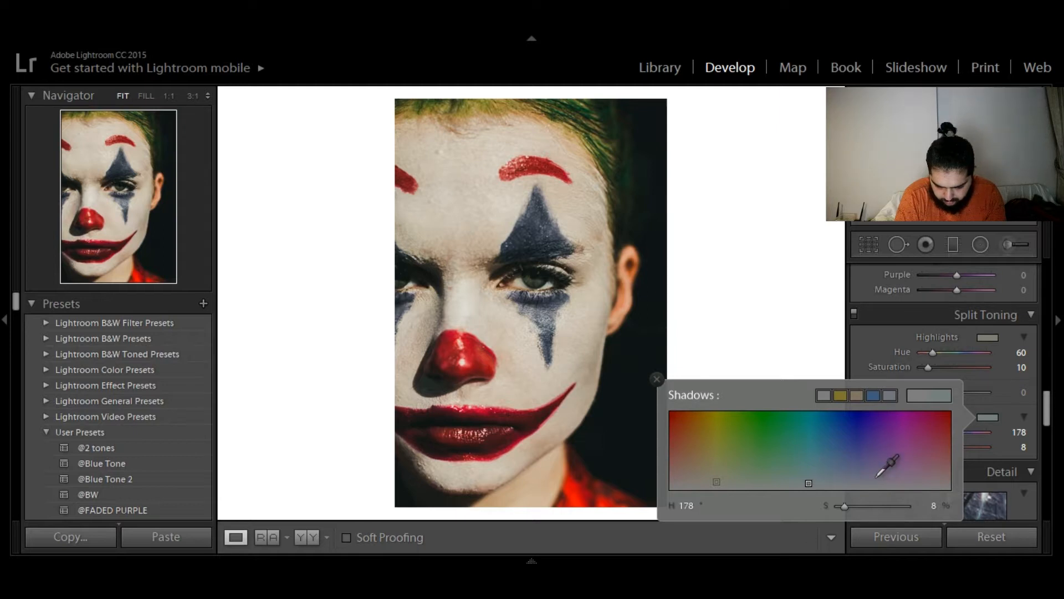
click(1043, 418)
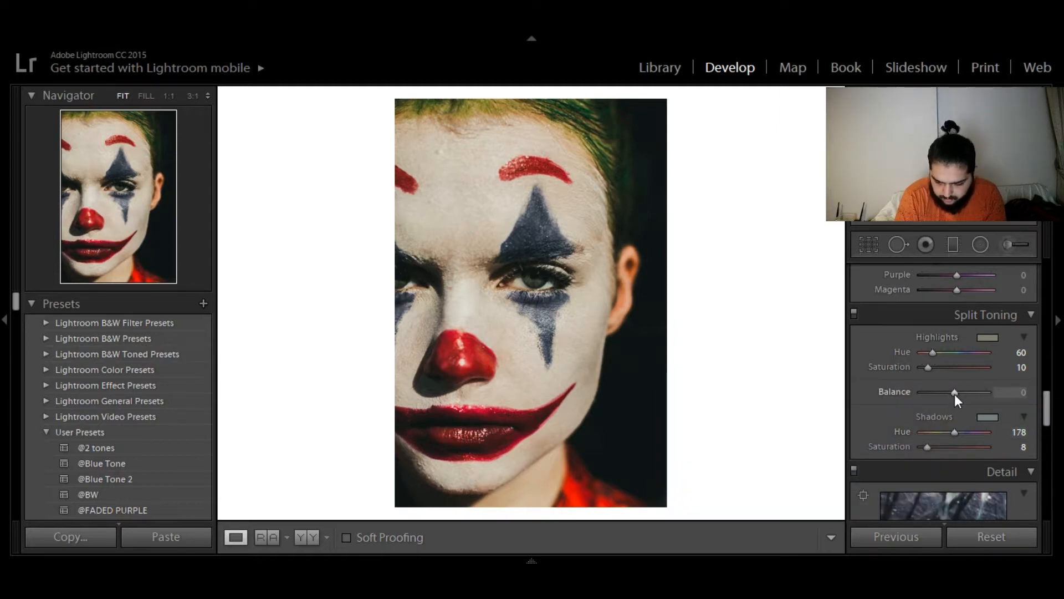
Shift the split toning Balance towards the shadows, to −14.
drag(953, 393, 950, 394)
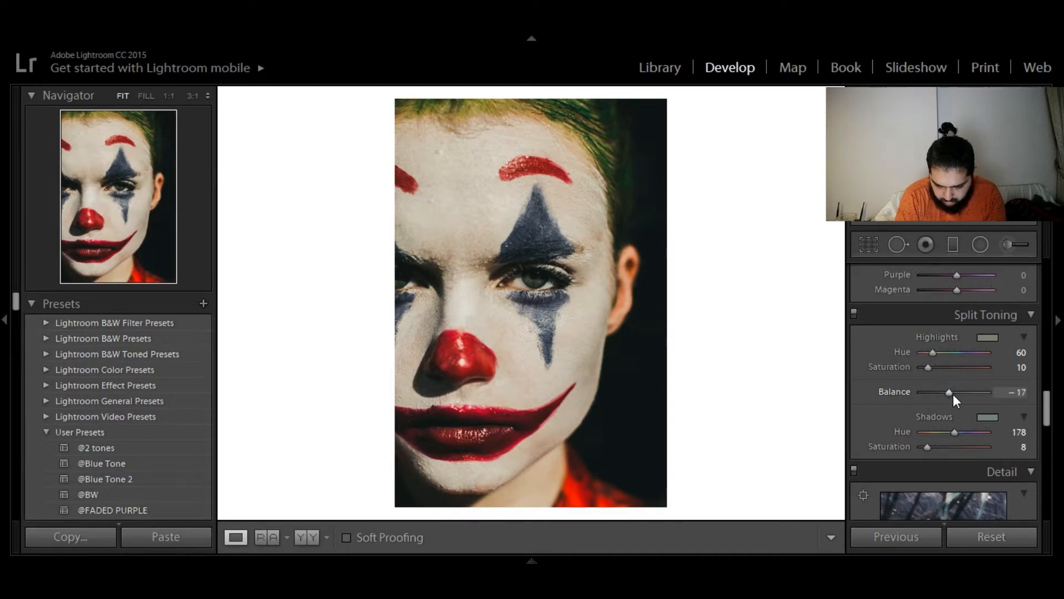
drag(951, 392, 949, 393)
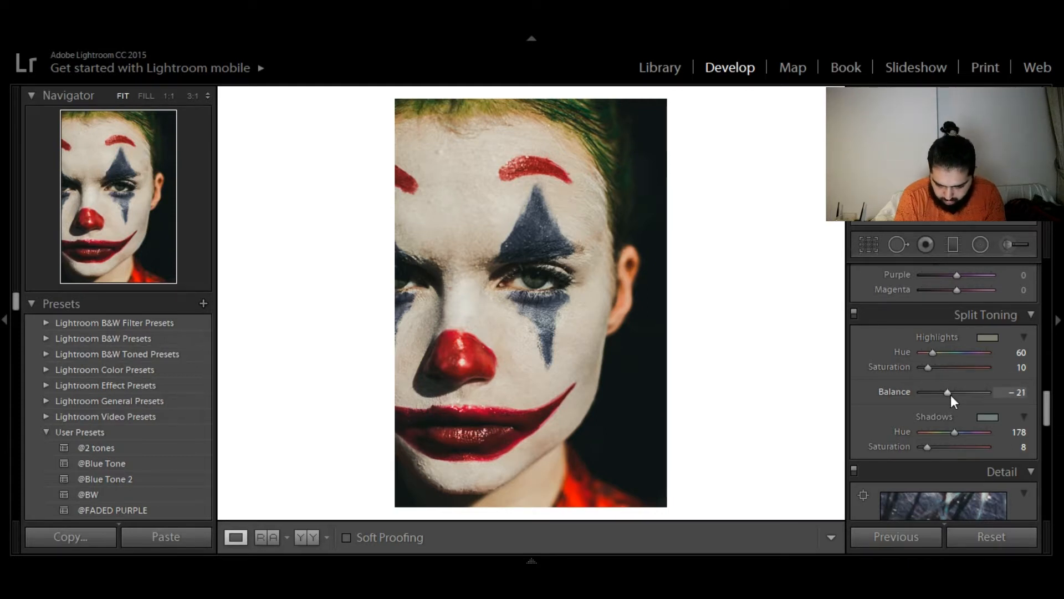
drag(950, 395, 954, 394)
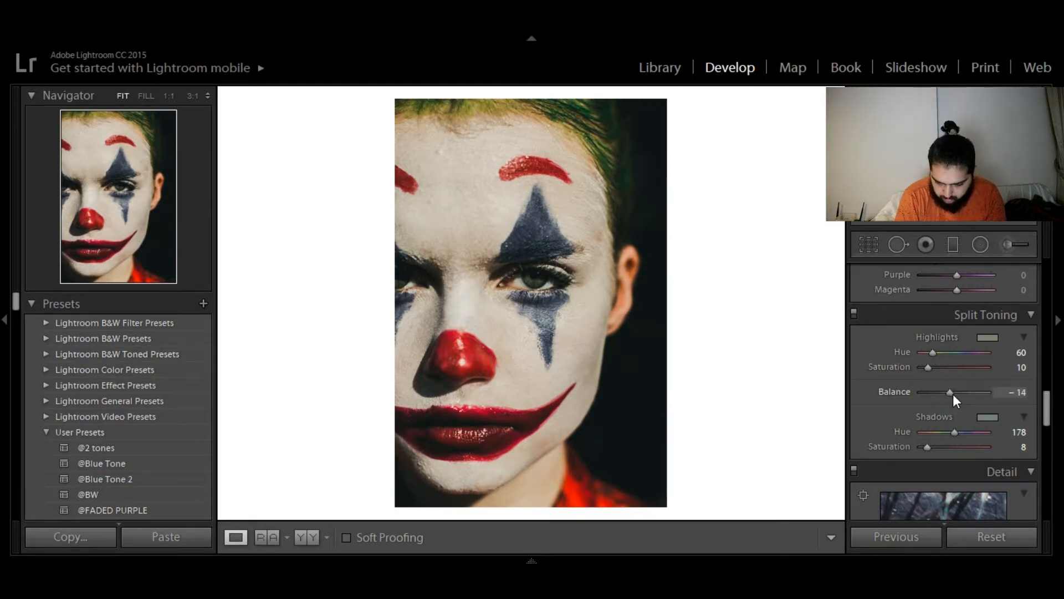
Set the sharpening Amount to 40 and its Radius to 0.5.
drag(1045, 411, 1047, 444)
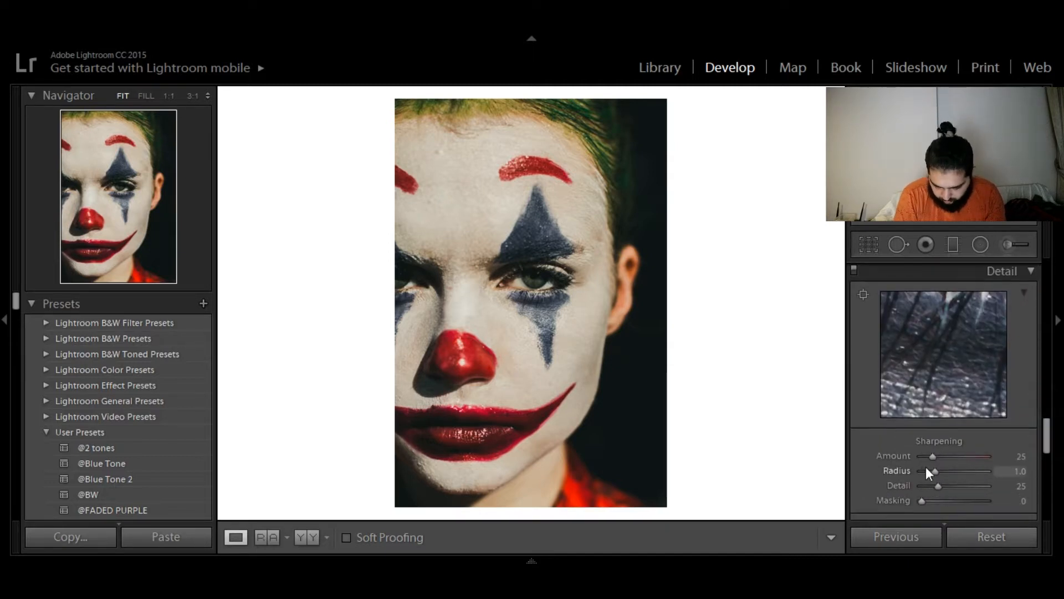
drag(931, 455, 938, 455)
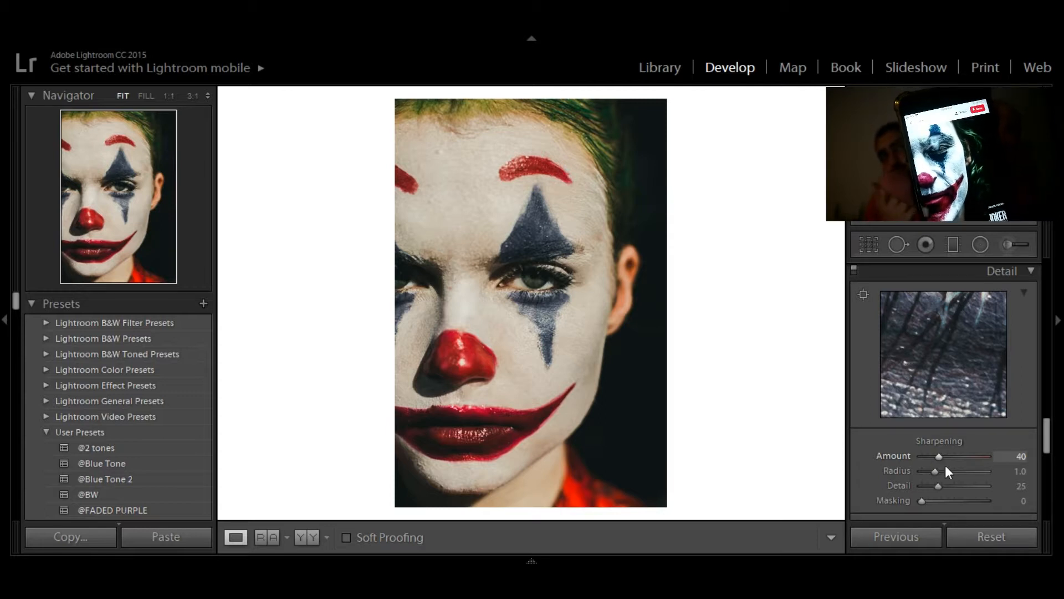
drag(936, 472, 895, 468)
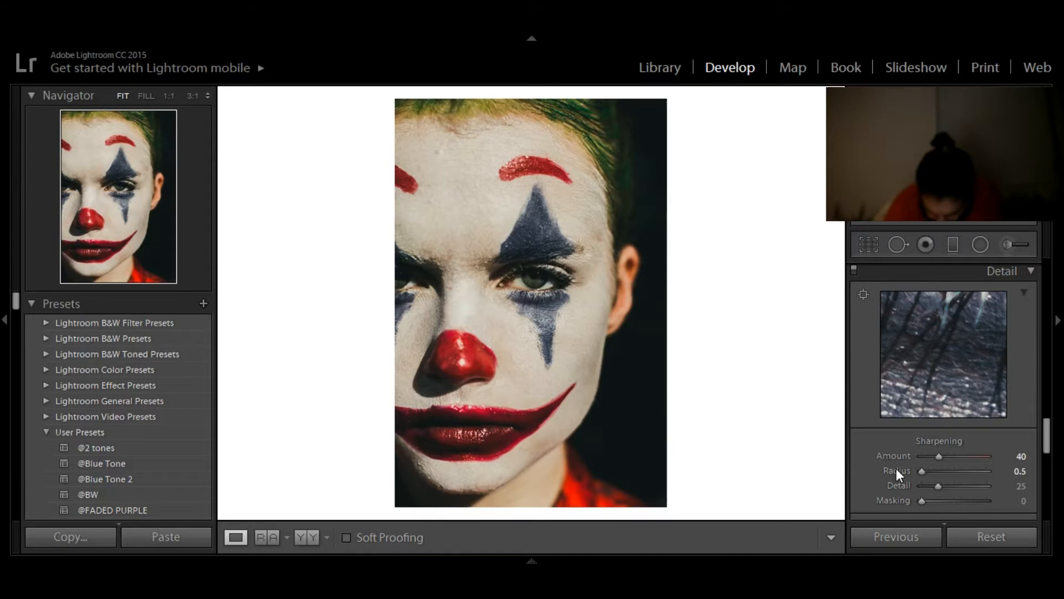
Add a small amount of Luminance noise reduction to the portrait.
click(1045, 424)
drag(1045, 424, 1045, 439)
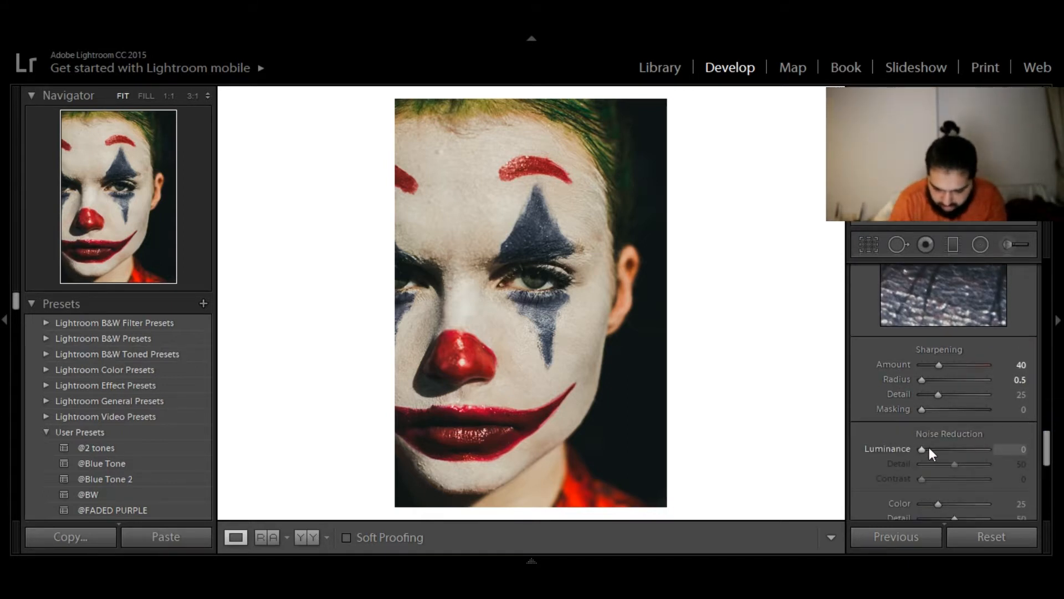
drag(923, 448, 927, 449)
Calibrate the Green Primary to hue +17 and saturation −36, and the Red Primary to hue +7 and saturation +14.
drag(954, 468, 944, 481)
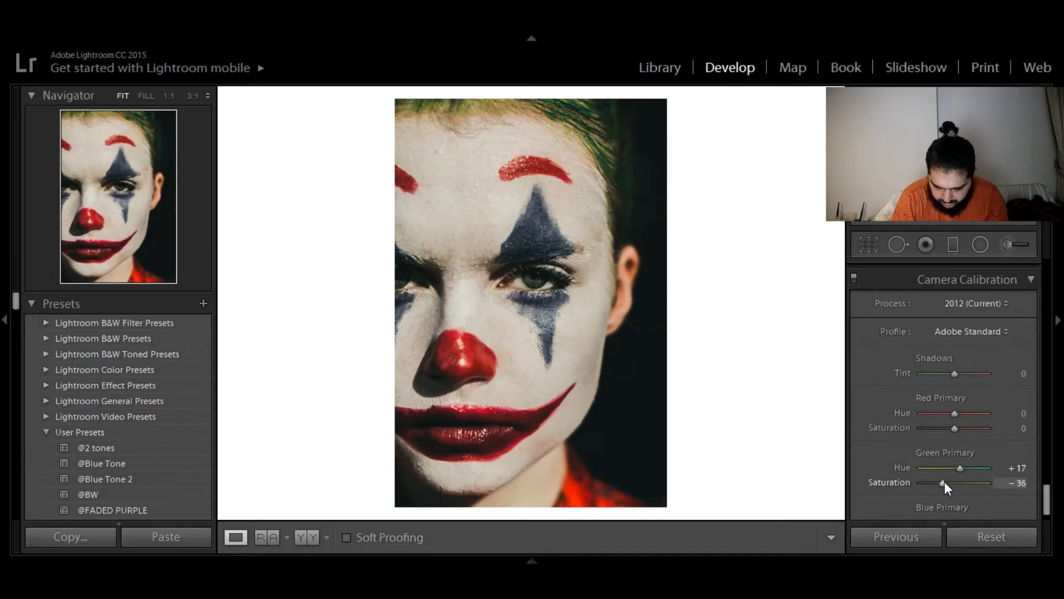
drag(959, 413, 960, 425)
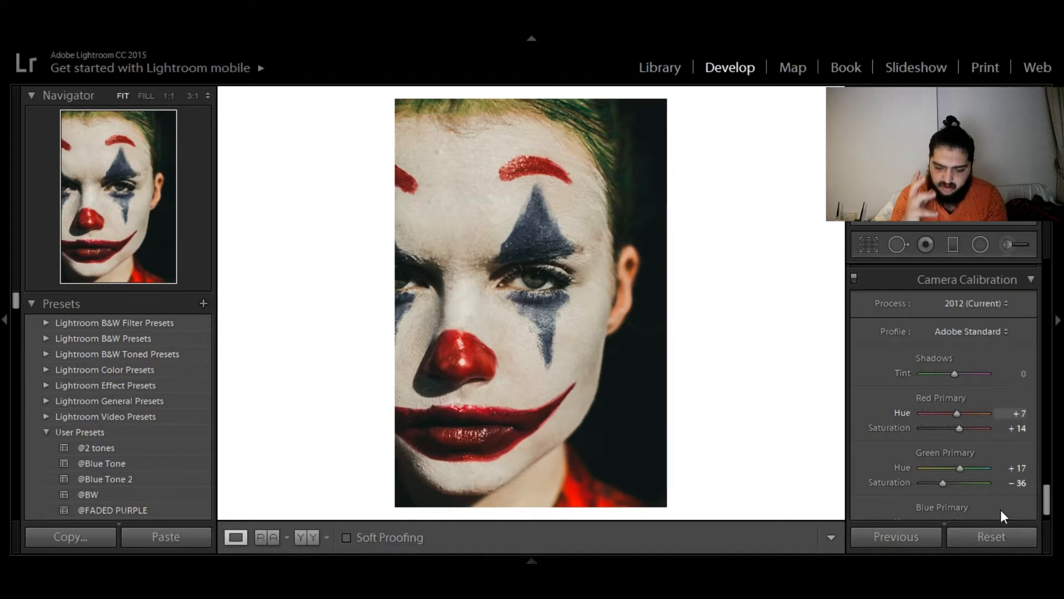
Calibrate the Blue Primary to hue +14 and raise its saturation slightly.
scroll(1048, 506, down, 3)
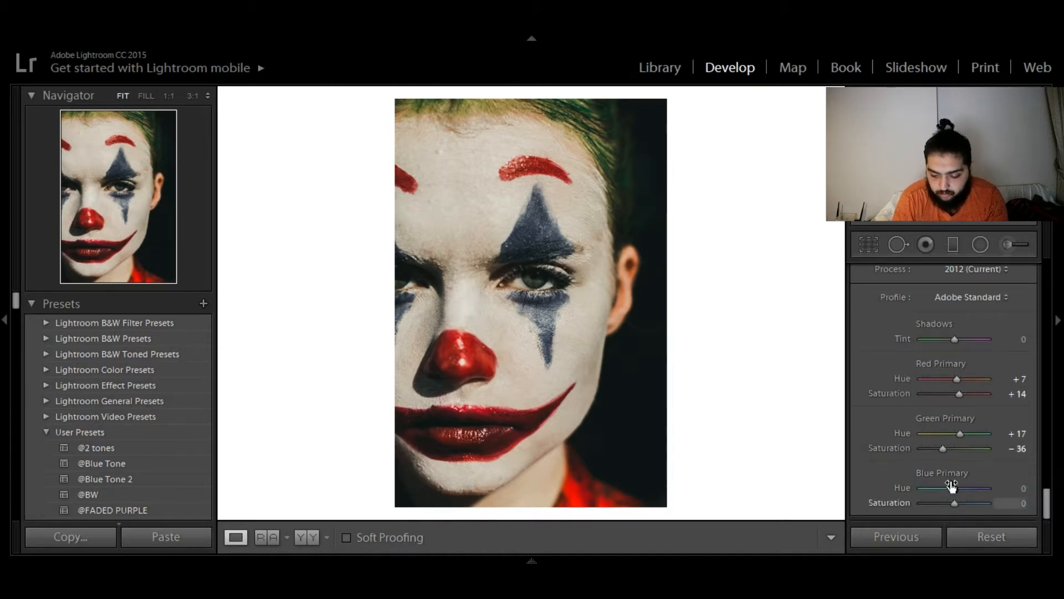
mouse_move(952, 487)
mouse_down()
mouse_move(917, 489)
mouse_move(1003, 494)
mouse_move(933, 494)
mouse_move(976, 494)
mouse_move(956, 492)
mouse_up()
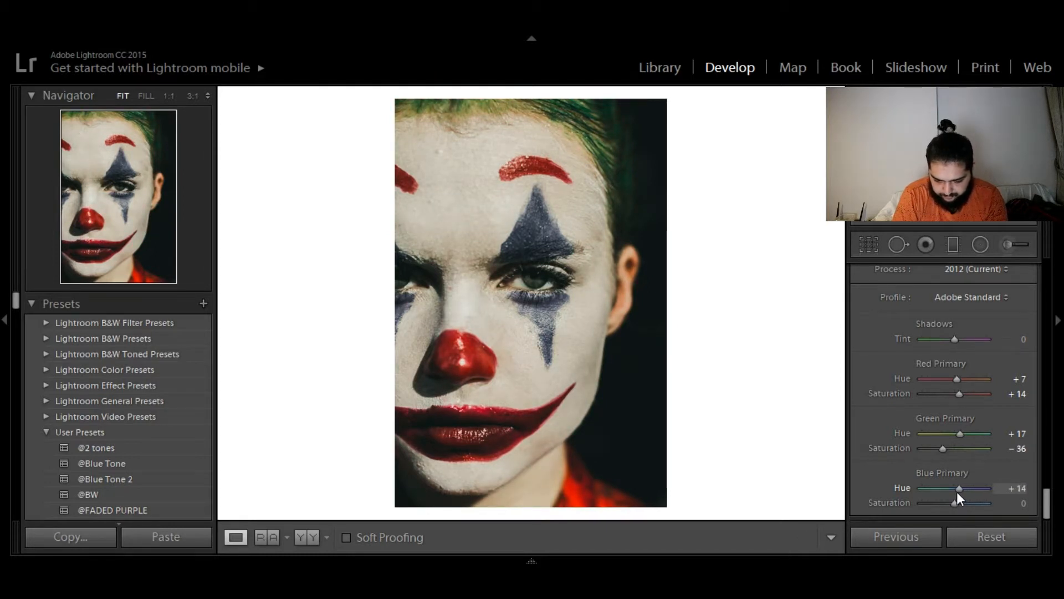
mouse_move(953, 501)
mouse_down()
mouse_move(938, 501)
mouse_move(959, 505)
mouse_up()
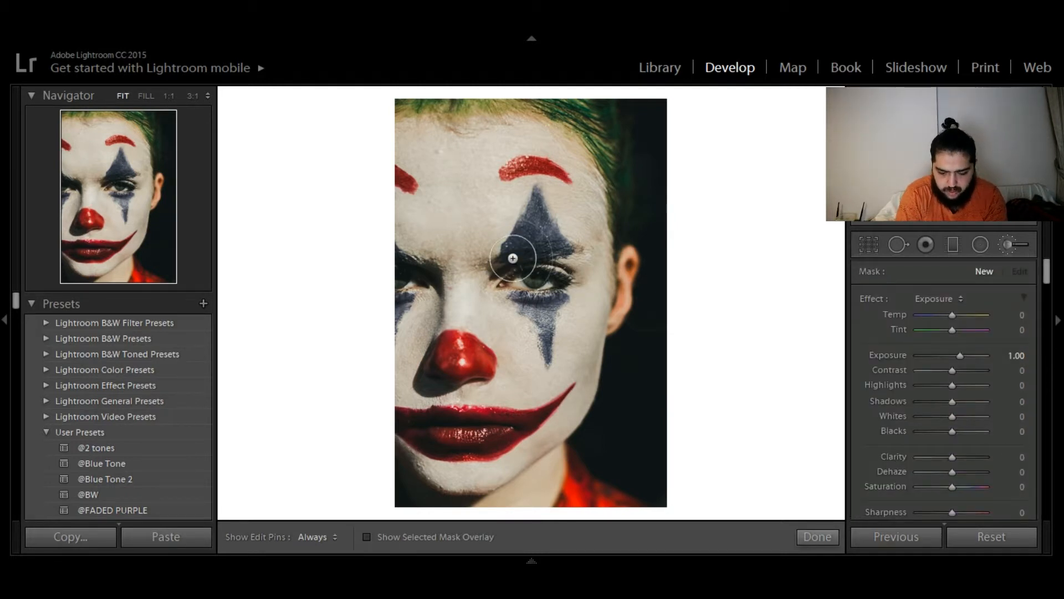
Paint an Adjustment Brush mask along both eyebrows with a smaller brush.
scroll(507, 257, down, 5)
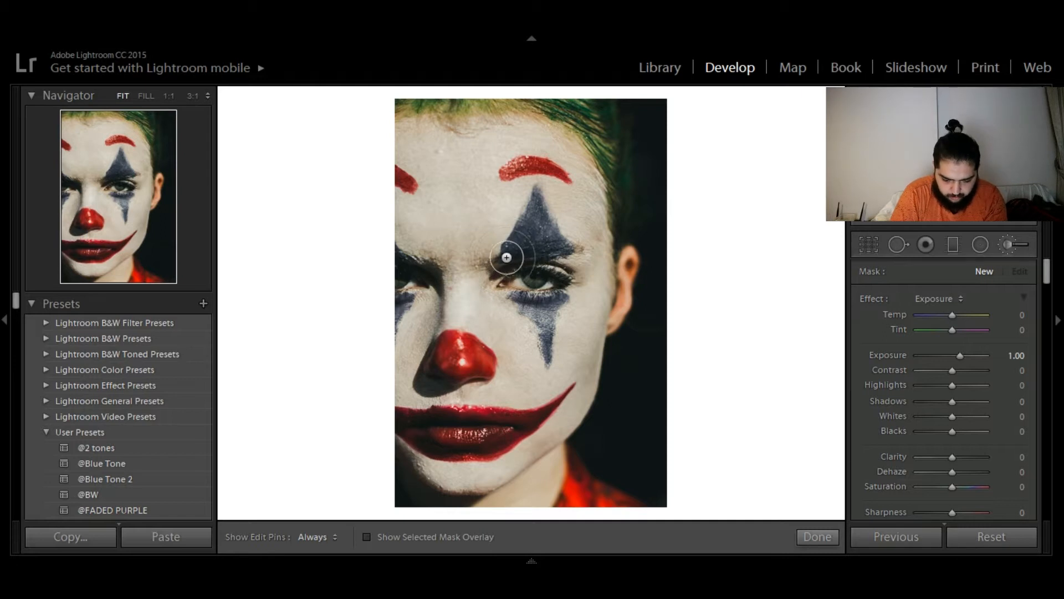
drag(506, 257, 549, 251)
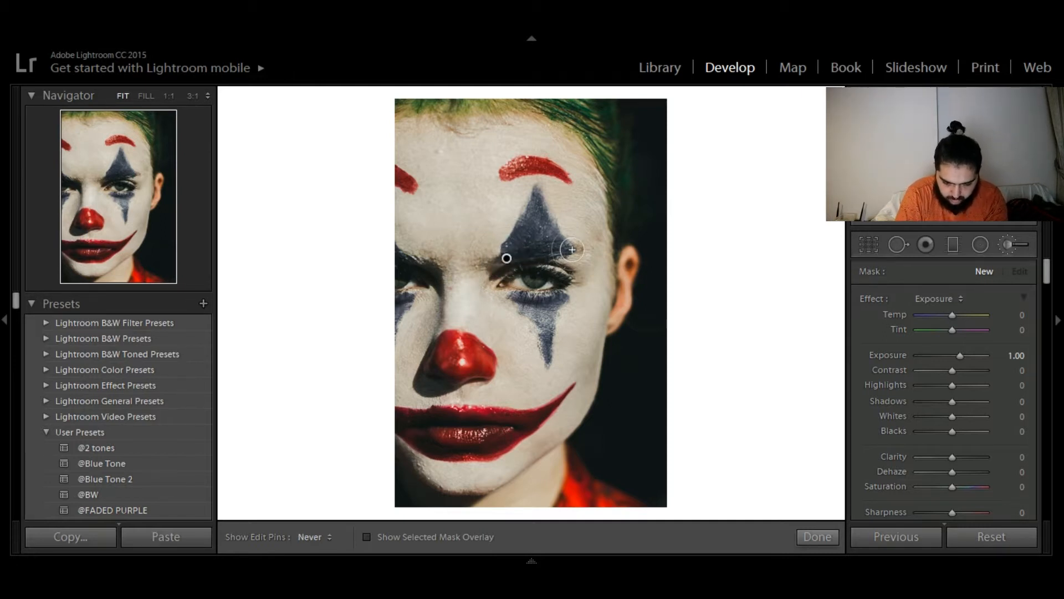
key(h)
drag(474, 260, 479, 261)
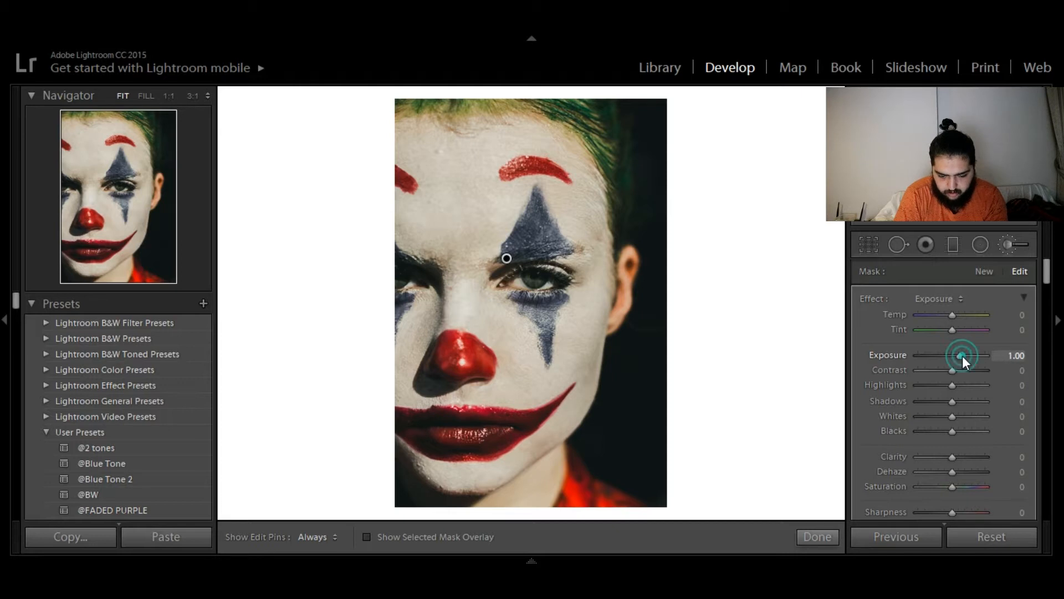
Lower the eyebrow mask's Exposure to 0.10.
key(Down)
key(Down)
key(Down)
key(Down)
key(Down)
key(Down)
key(Down)
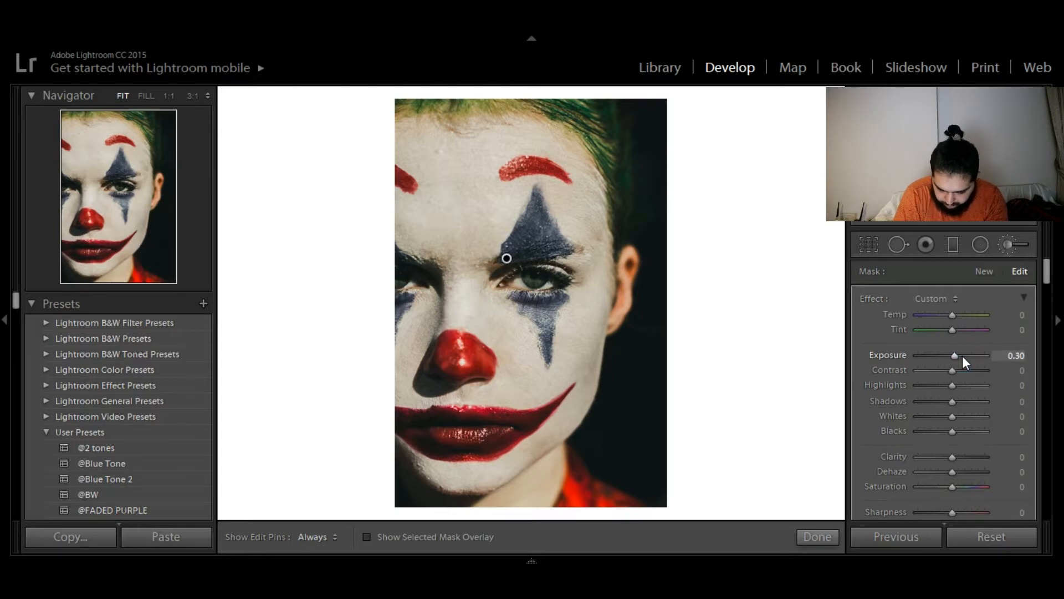
click(956, 358)
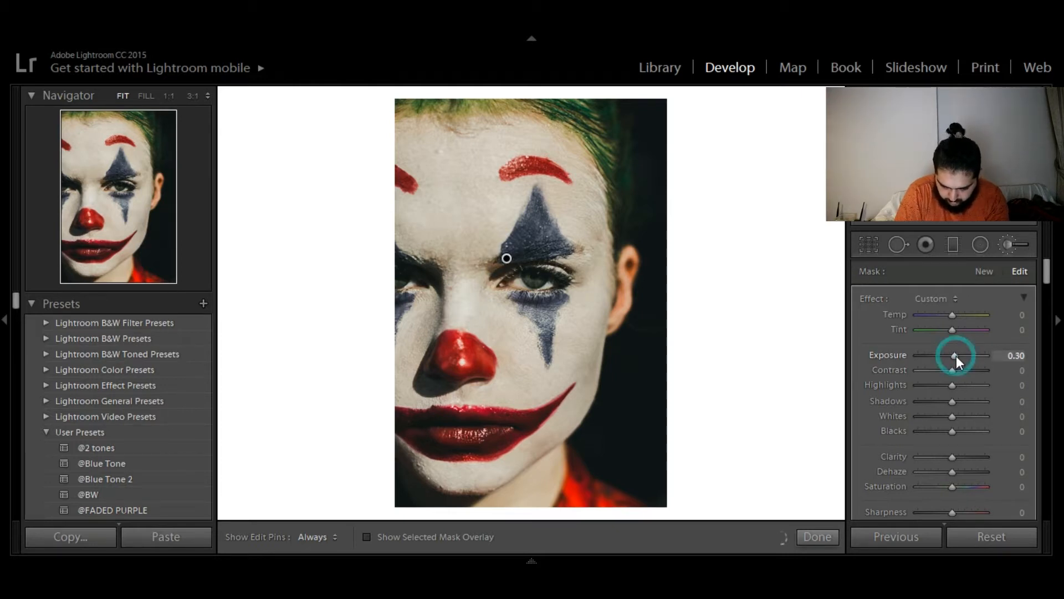
key(Down)
Set the eyebrow mask's Contrast to 40, Shadows to 26, Clarity to 36 and Sharpness to 24, and finish the brush.
click(965, 367)
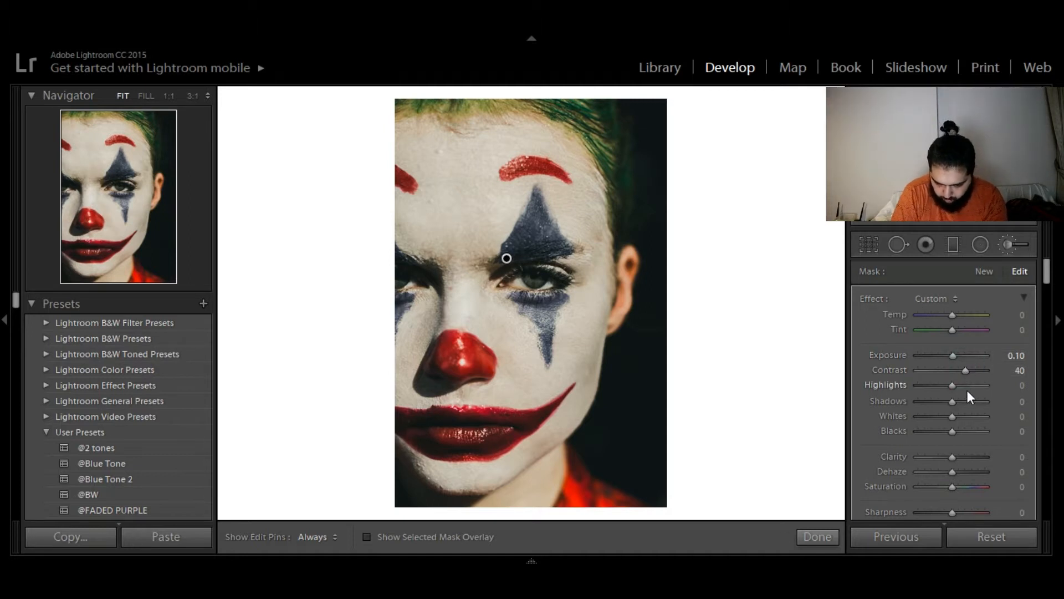
click(960, 402)
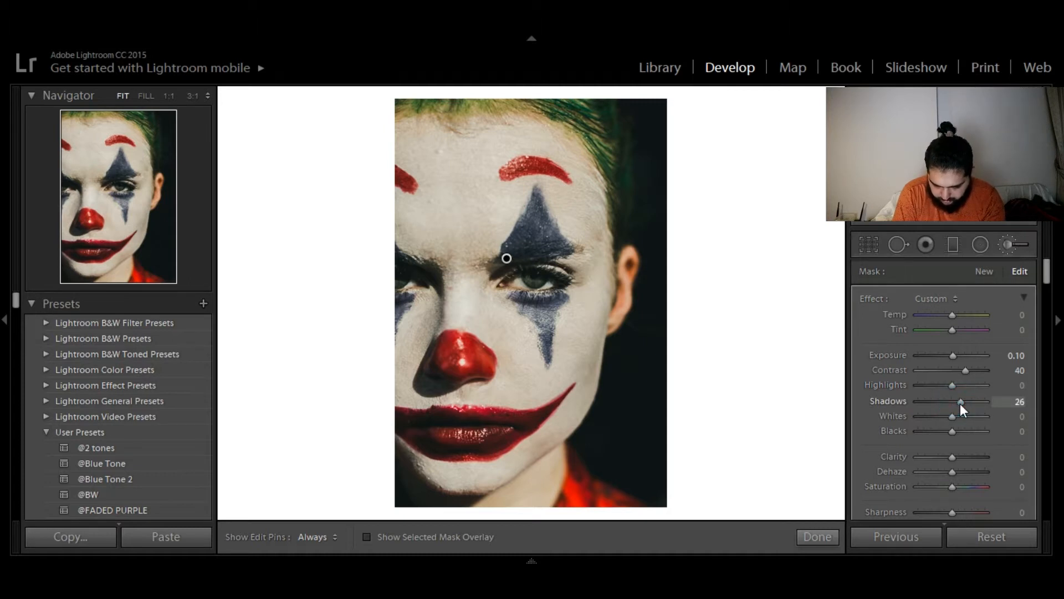
click(963, 461)
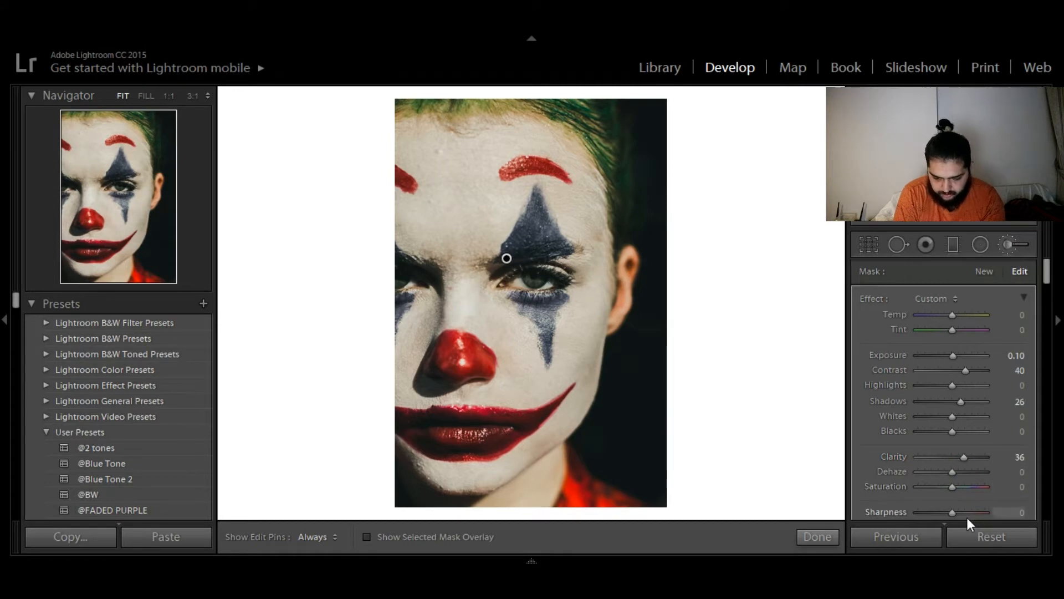
drag(967, 516, 959, 516)
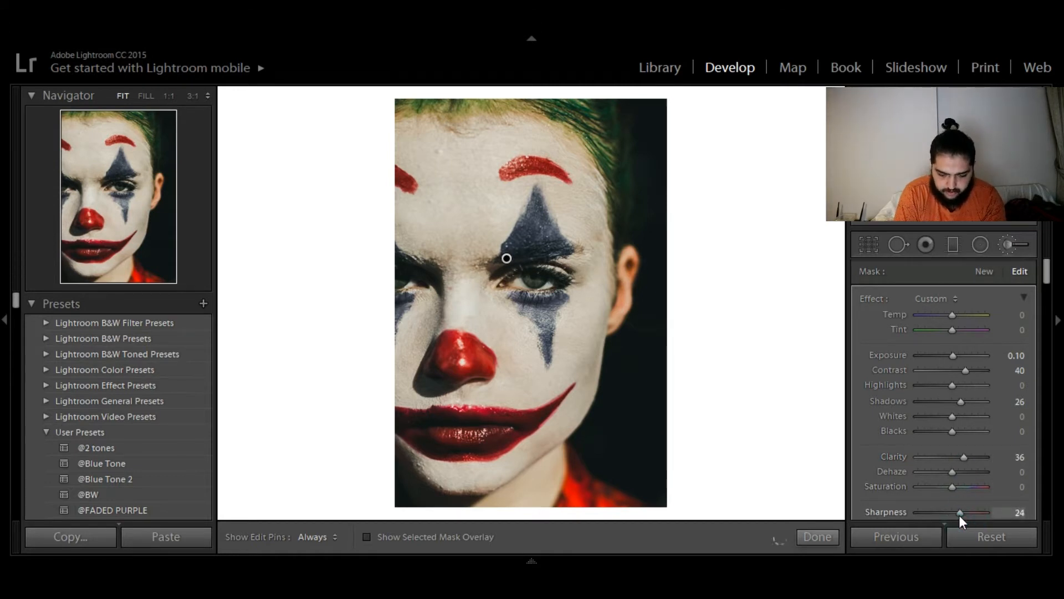
click(811, 537)
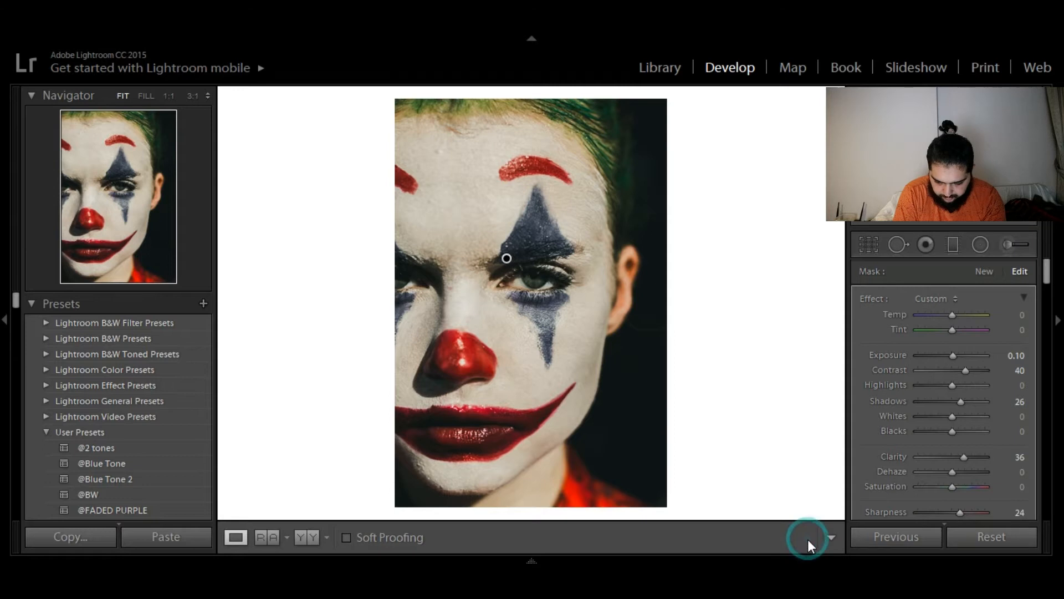
Paint a new Adjustment Brush mask over the iris of the fully visible eye.
click(1010, 245)
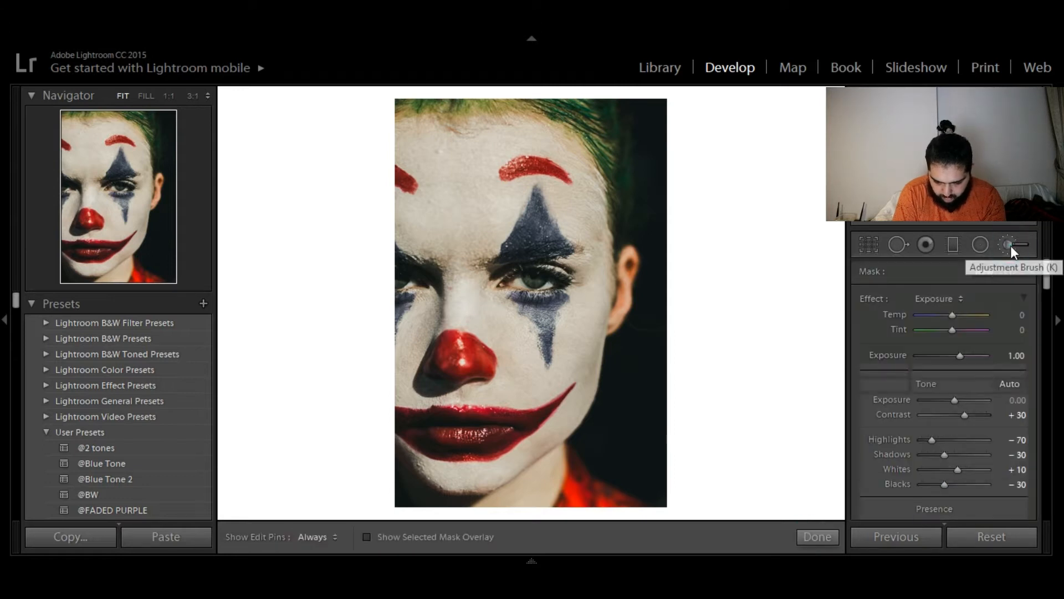
click(506, 258)
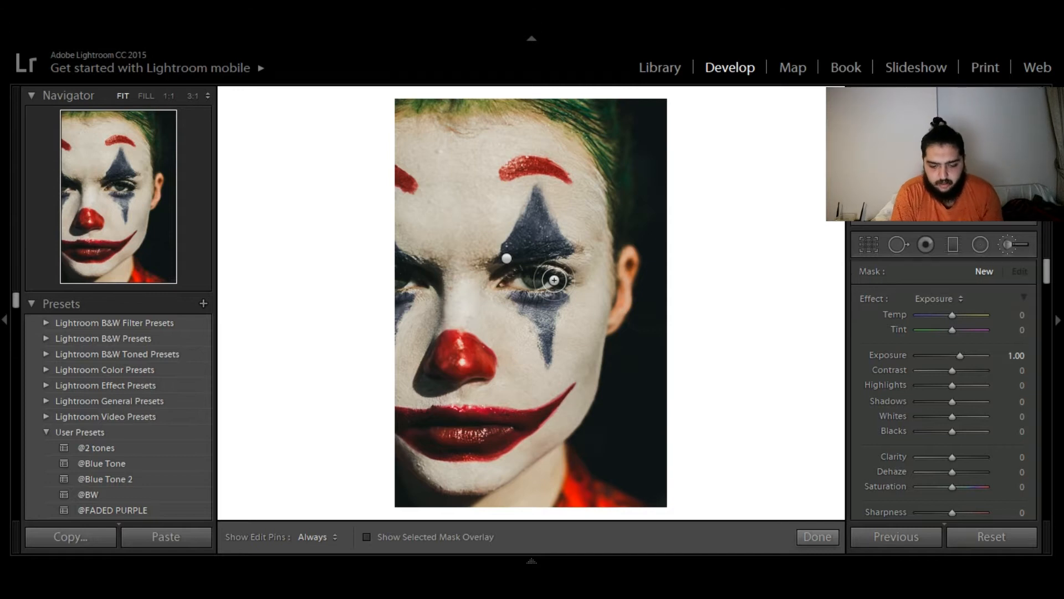
key(z)
key(ctrl+equal)
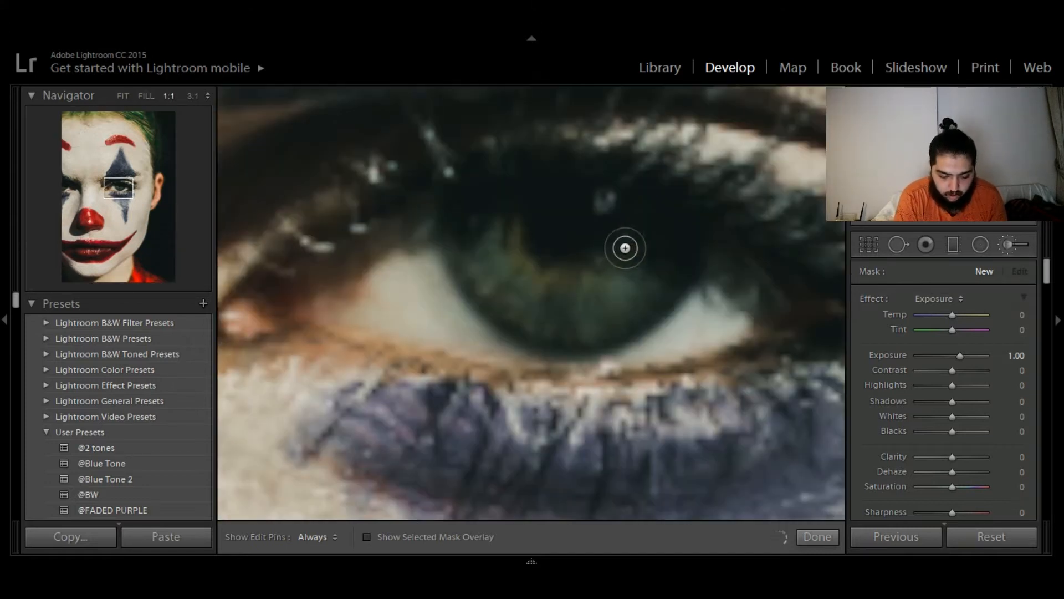
key(h)
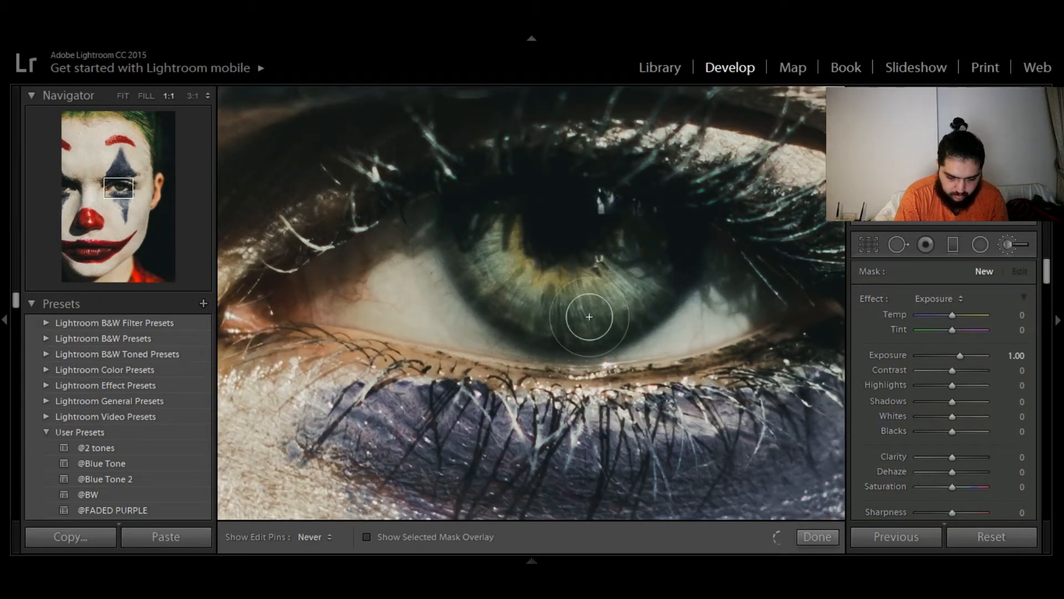
mouse_move(501, 300)
mouse_down()
mouse_move(481, 277)
mouse_move(473, 211)
mouse_move(475, 255)
mouse_up()
key(z)
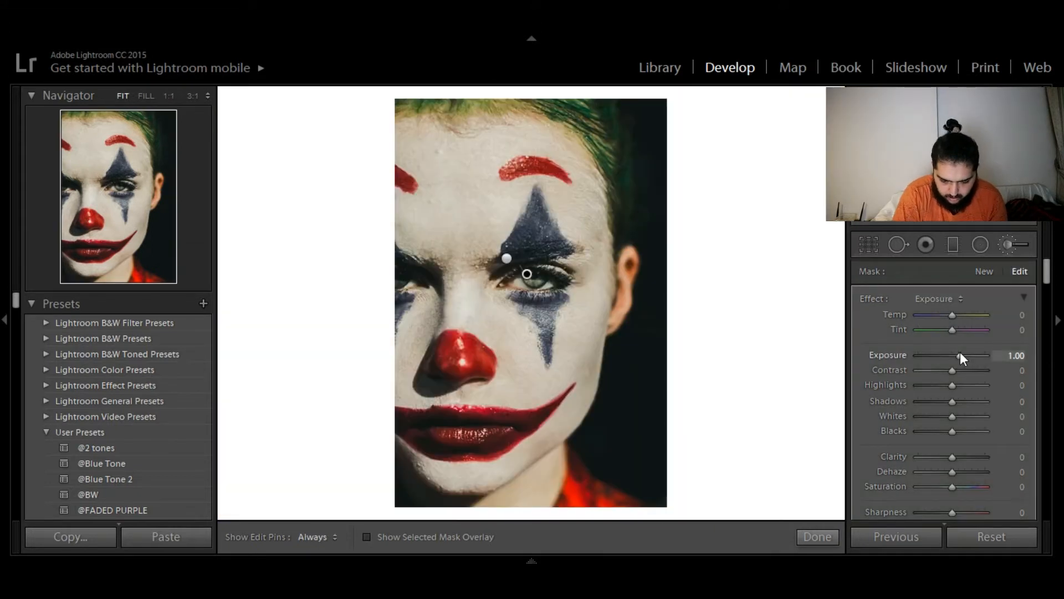
Set the iris mask's Tint to −22, Exposure to 0.30 and Highlights to 54.
key(Down)
key(Down)
key(Down)
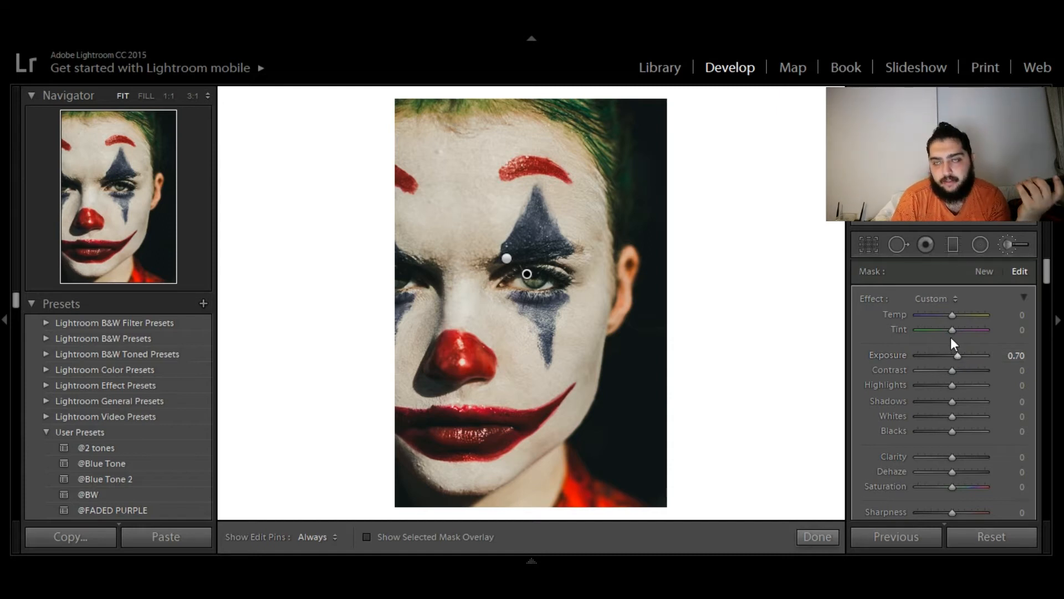
drag(949, 331, 939, 331)
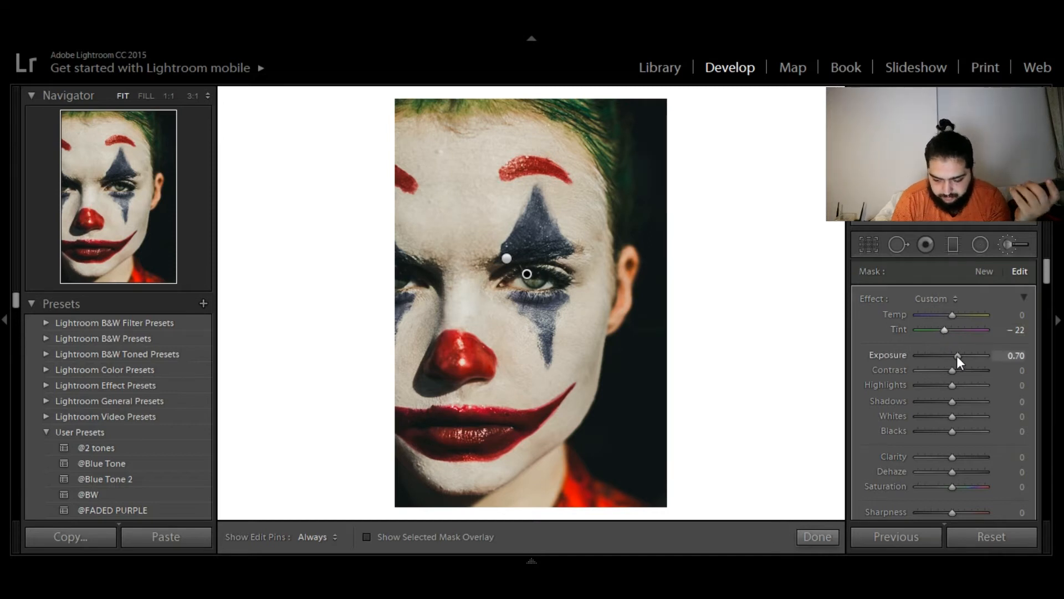
drag(956, 356, 972, 387)
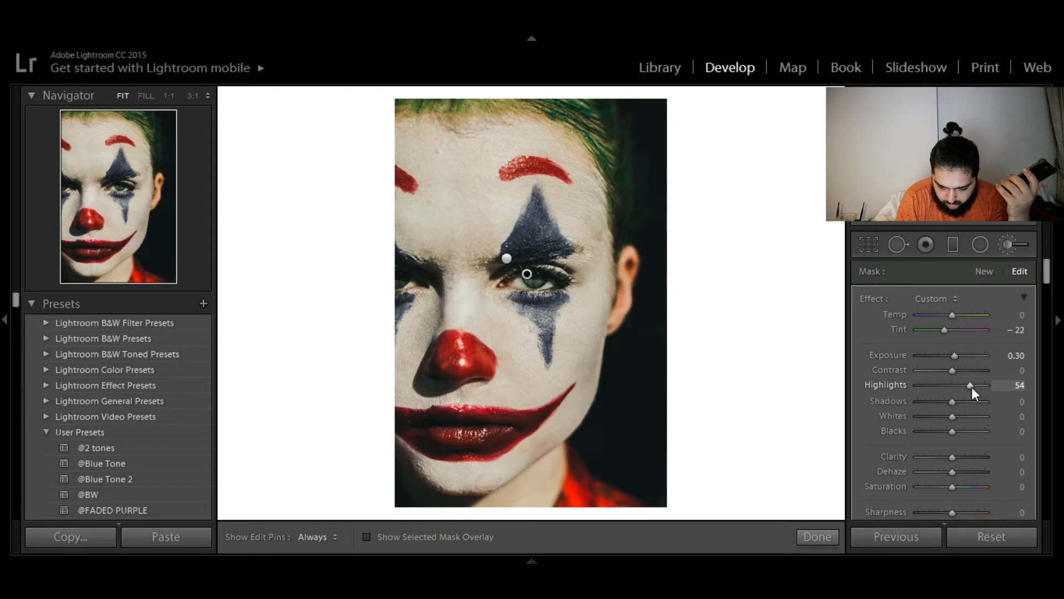
Set the iris mask's Shadows to 15, Clarity to 47 and Sharpness to 40.
drag(954, 401, 959, 401)
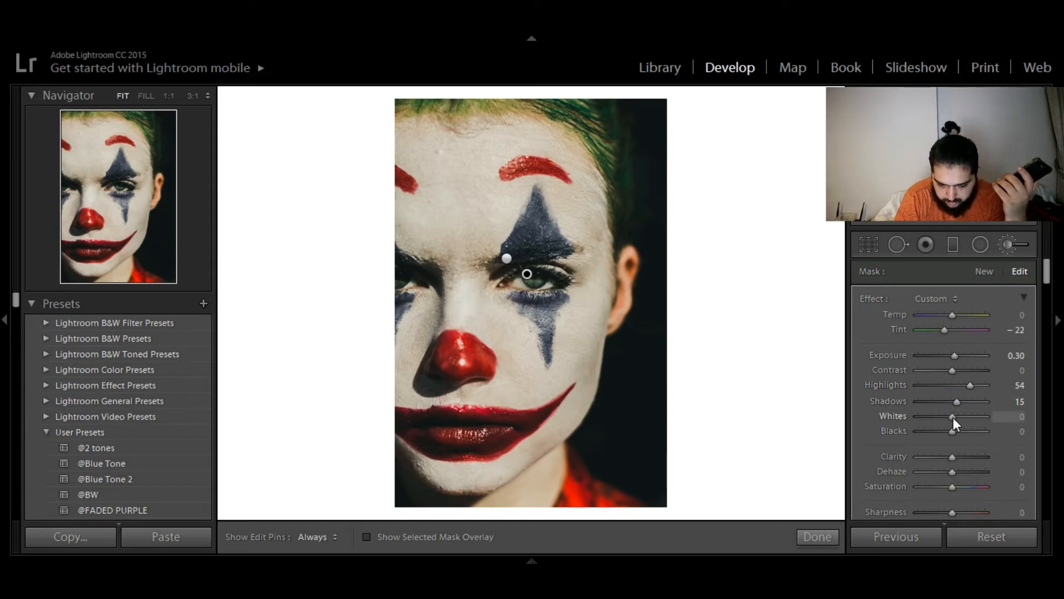
drag(953, 456, 970, 456)
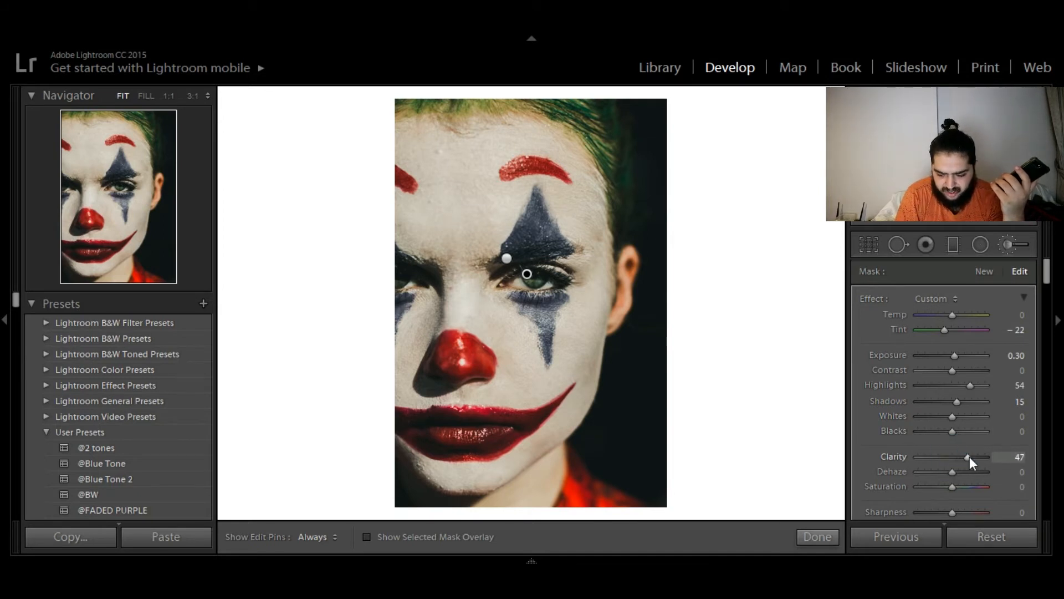
click(965, 510)
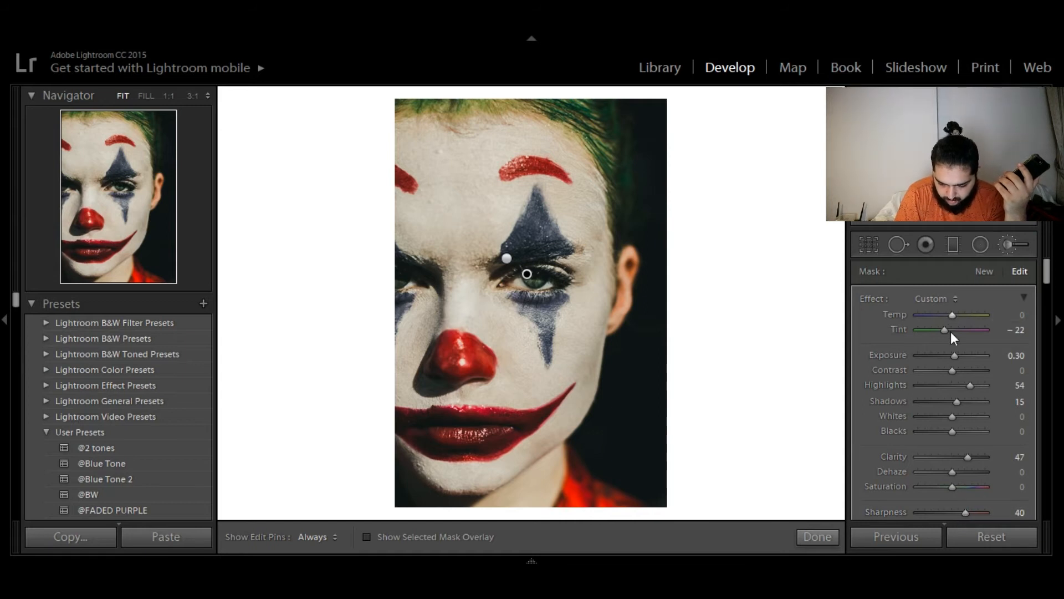
Raise the iris mask's Exposure to 0.80 and finish the brush.
drag(955, 357, 955, 357)
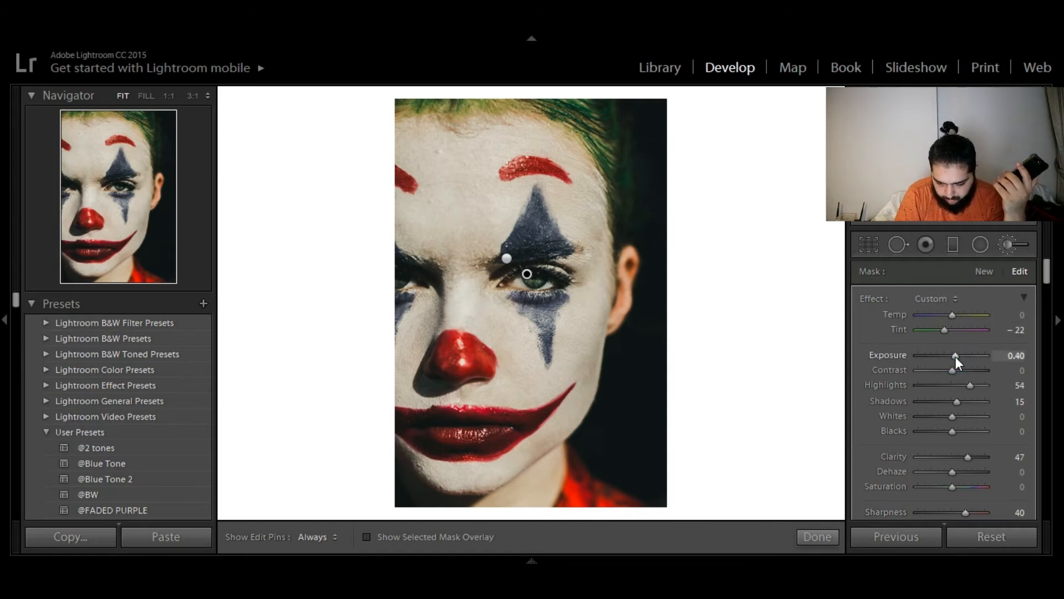
key(Up)
key(Up)
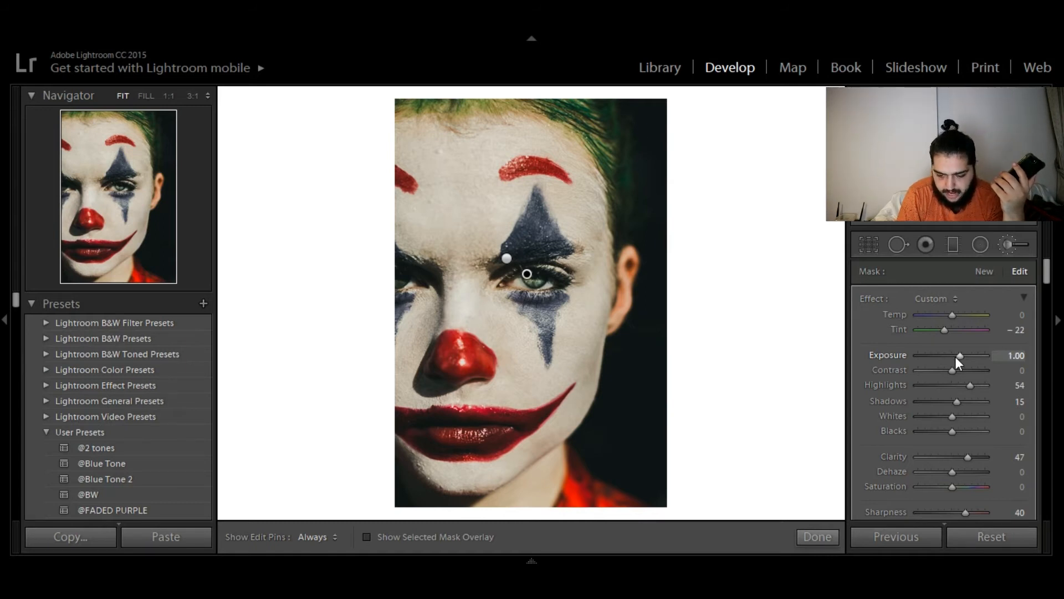
key(Down)
key(Down)
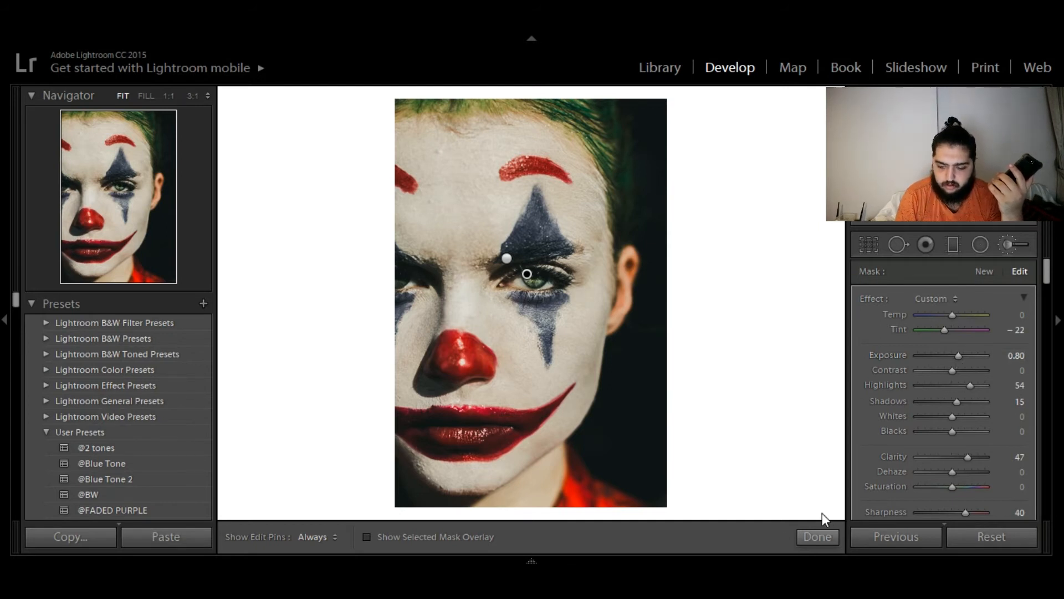
click(815, 529)
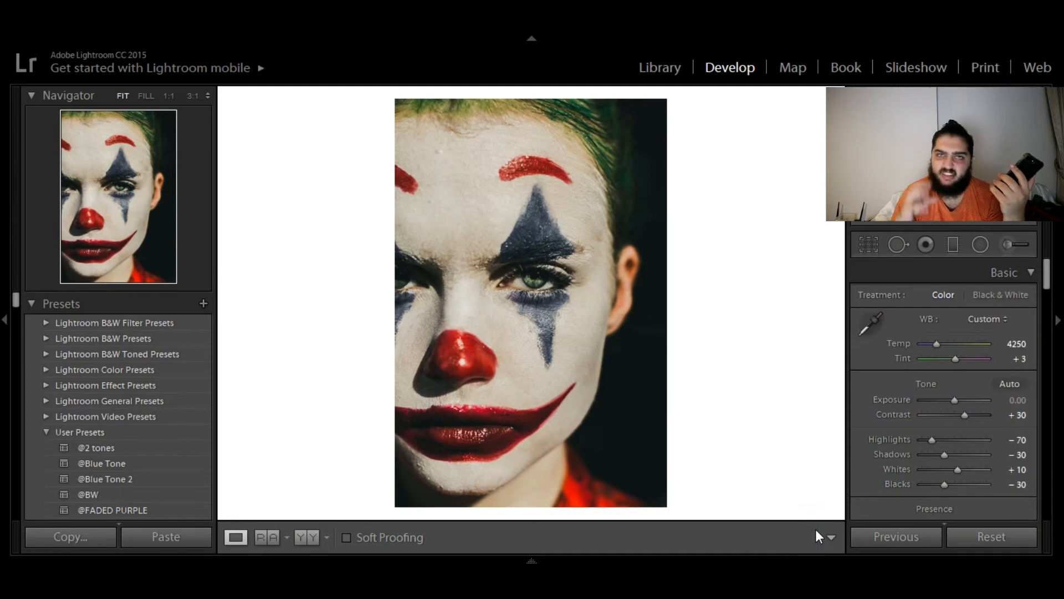
Crop off the top of the portrait above the eyebrow makeup and a strip along the left side of the face.
click(869, 244)
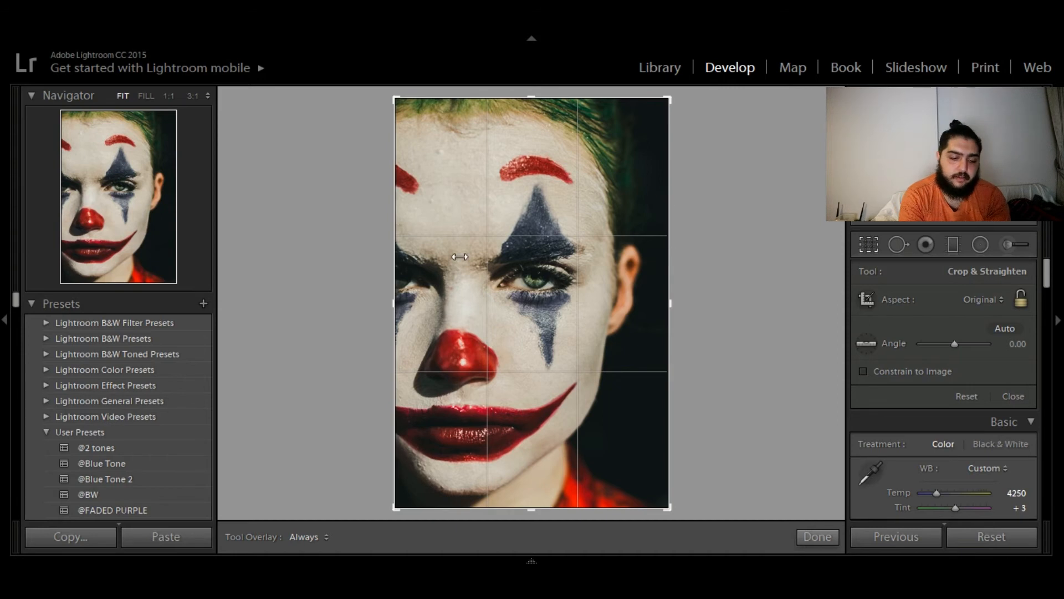
click(480, 98)
drag(480, 98, 486, 131)
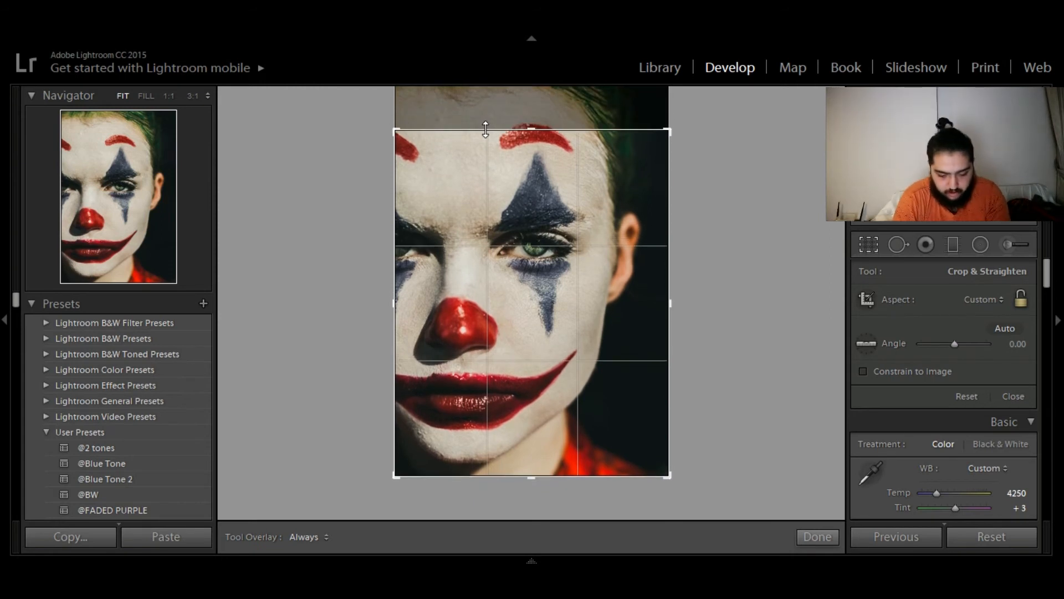
click(389, 307)
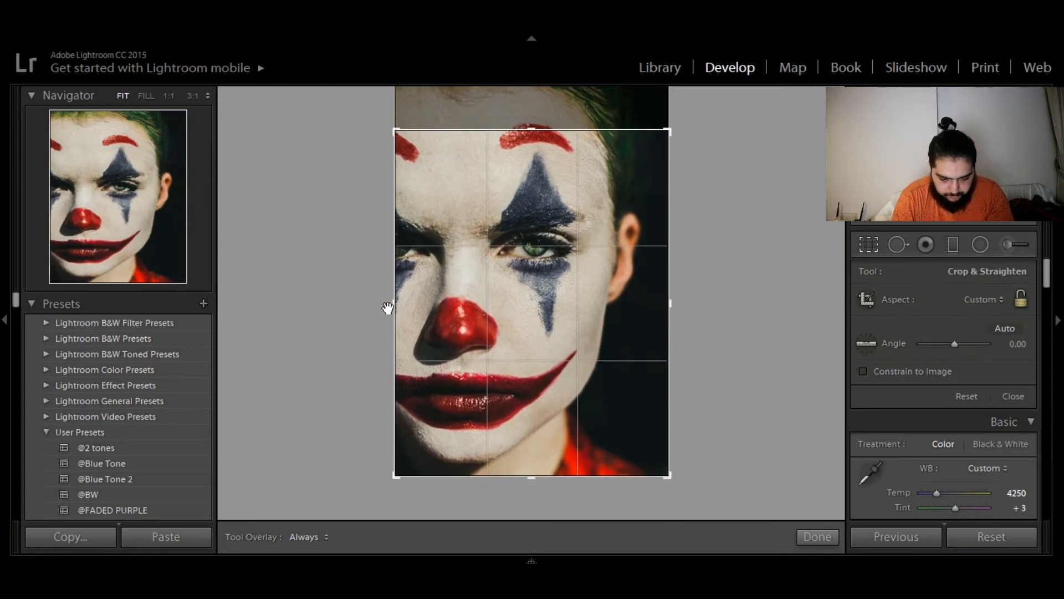
drag(397, 307, 411, 308)
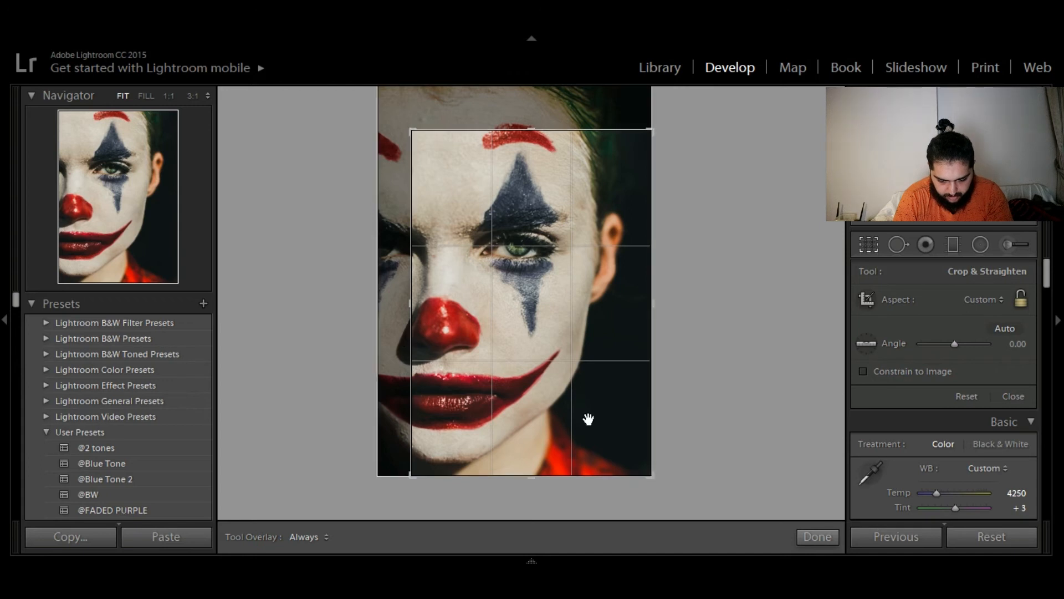
Shift the photo slightly down inside the crop frame, adjust the frame's lower edge and apply the crop.
drag(582, 232, 581, 239)
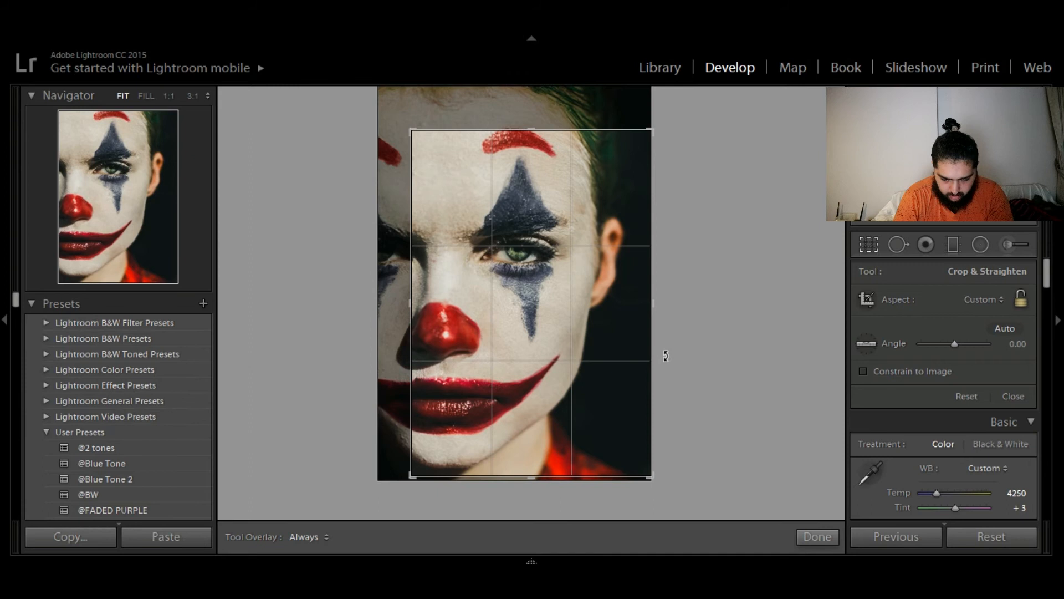
drag(606, 297, 608, 302)
drag(589, 477, 565, 493)
click(565, 494)
key(Return)
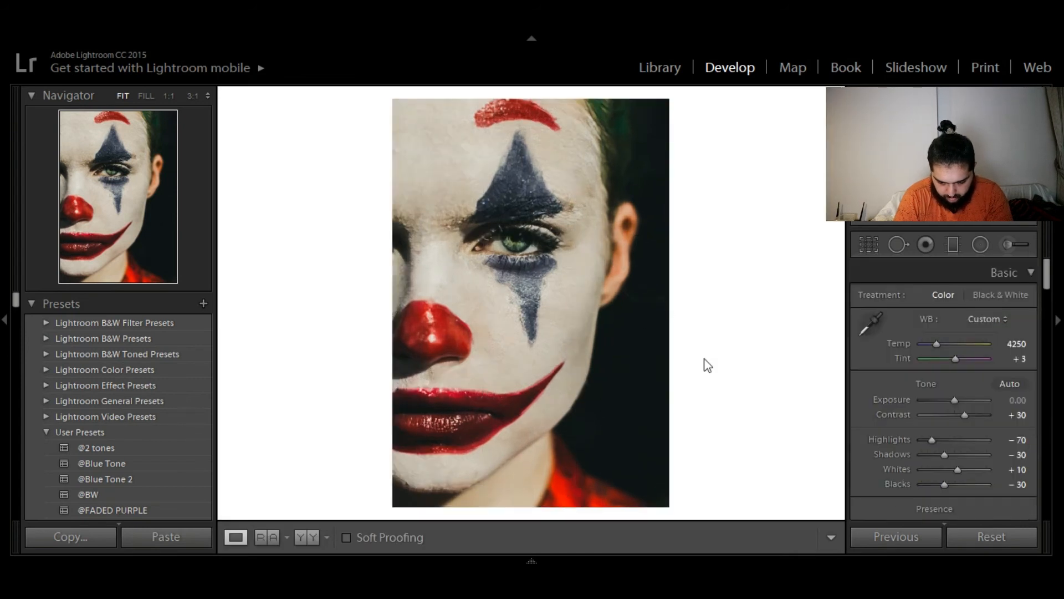
Compare the cropped portrait before and after the edits side by side.
key(y)
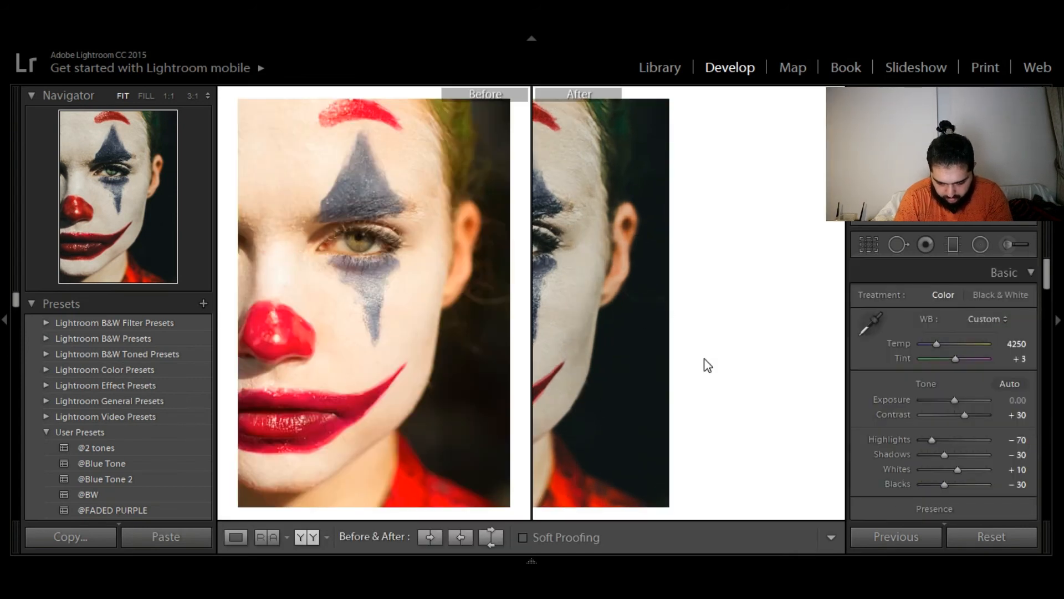